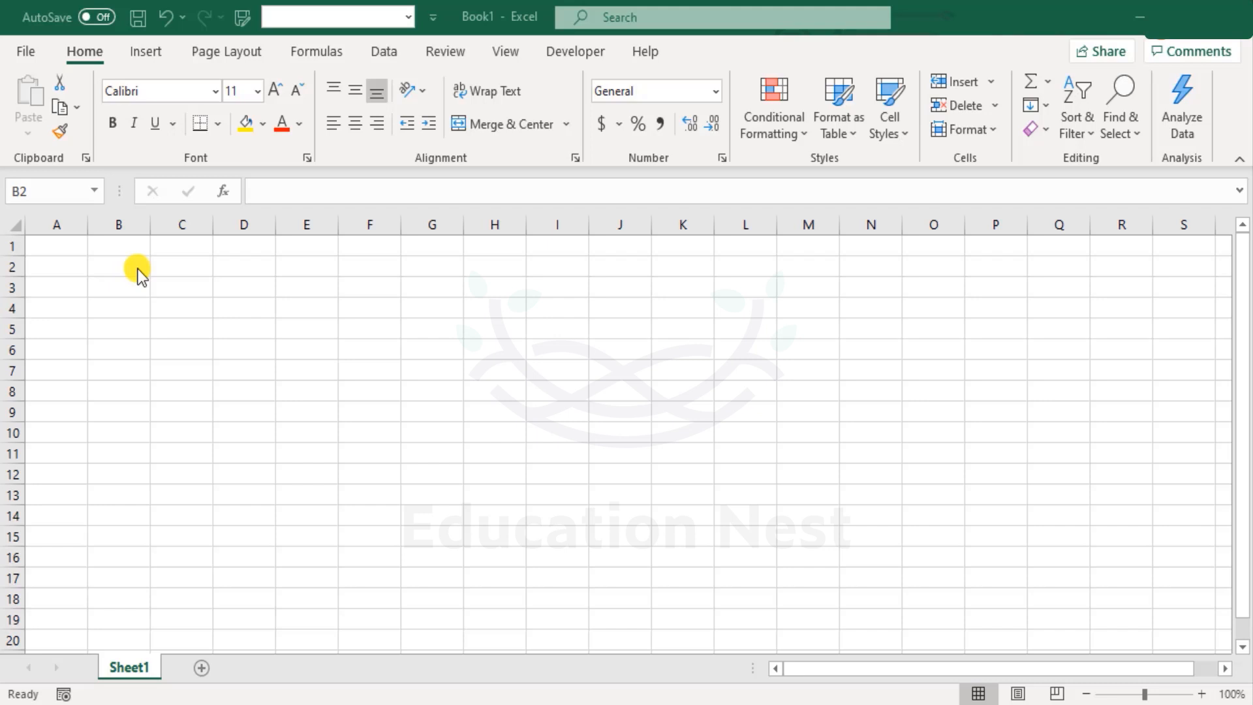
pyautogui.click(138, 269)
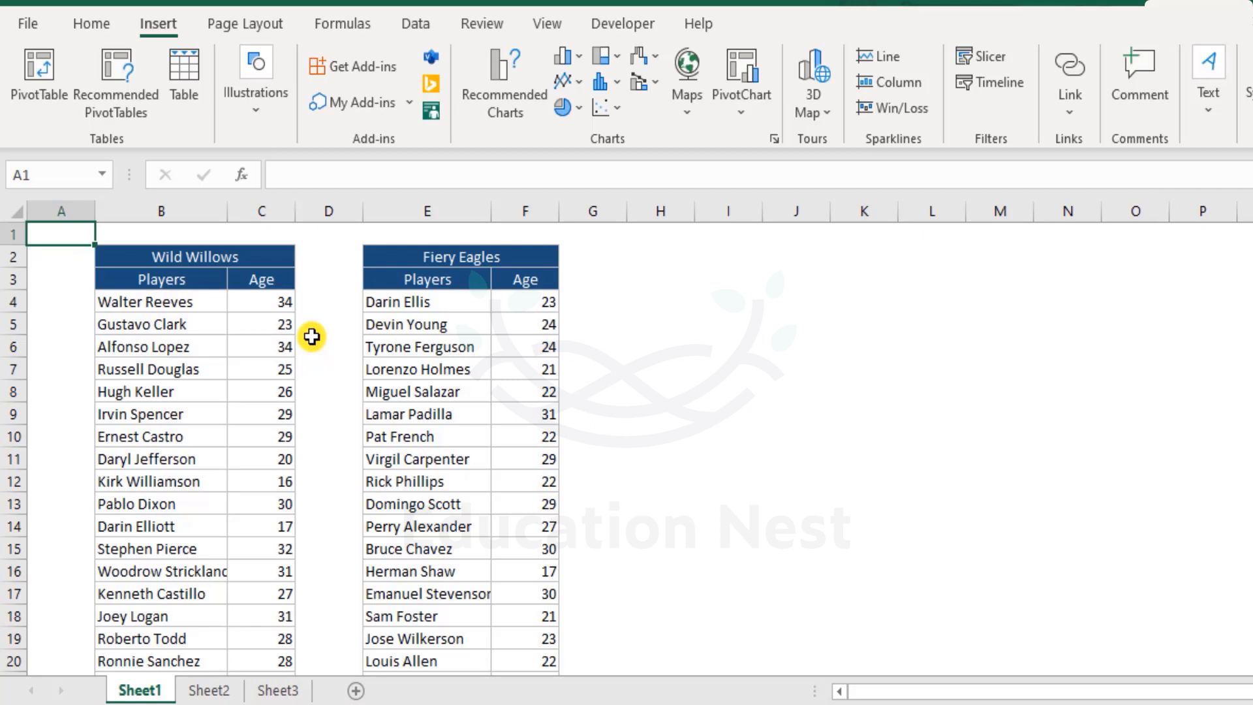
pyautogui.scroll(-5, 330, 512)
pyautogui.scroll(-1, 330, 524)
pyautogui.scroll(6, 316, 298)
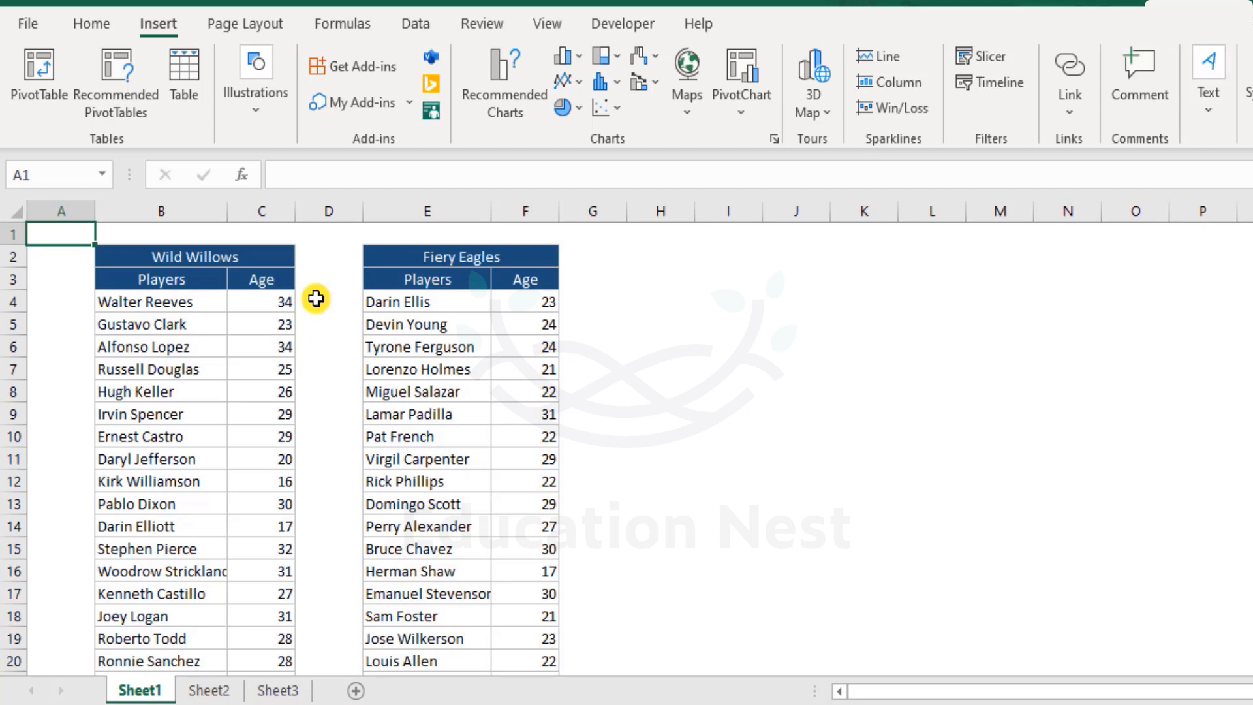
# Step: Enter the row label "Average Age" in cell H4, beside the two team tables
pyautogui.click(689, 284)
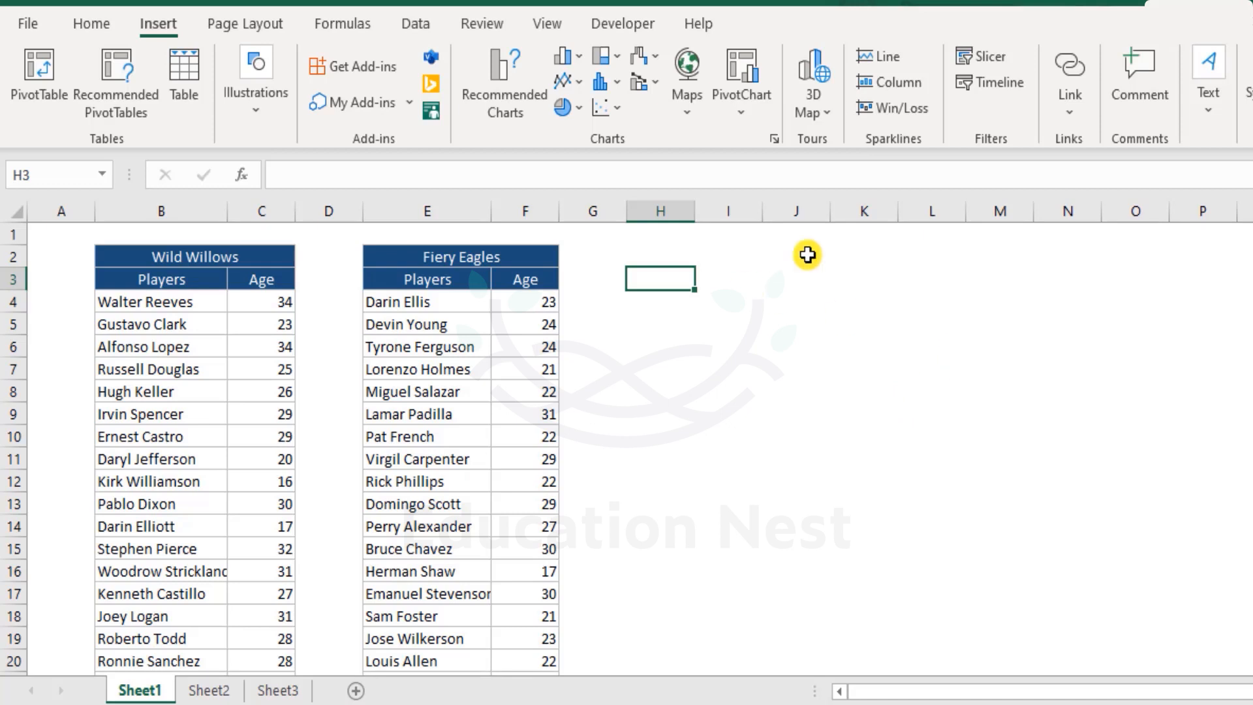
pyautogui.write('Average A')
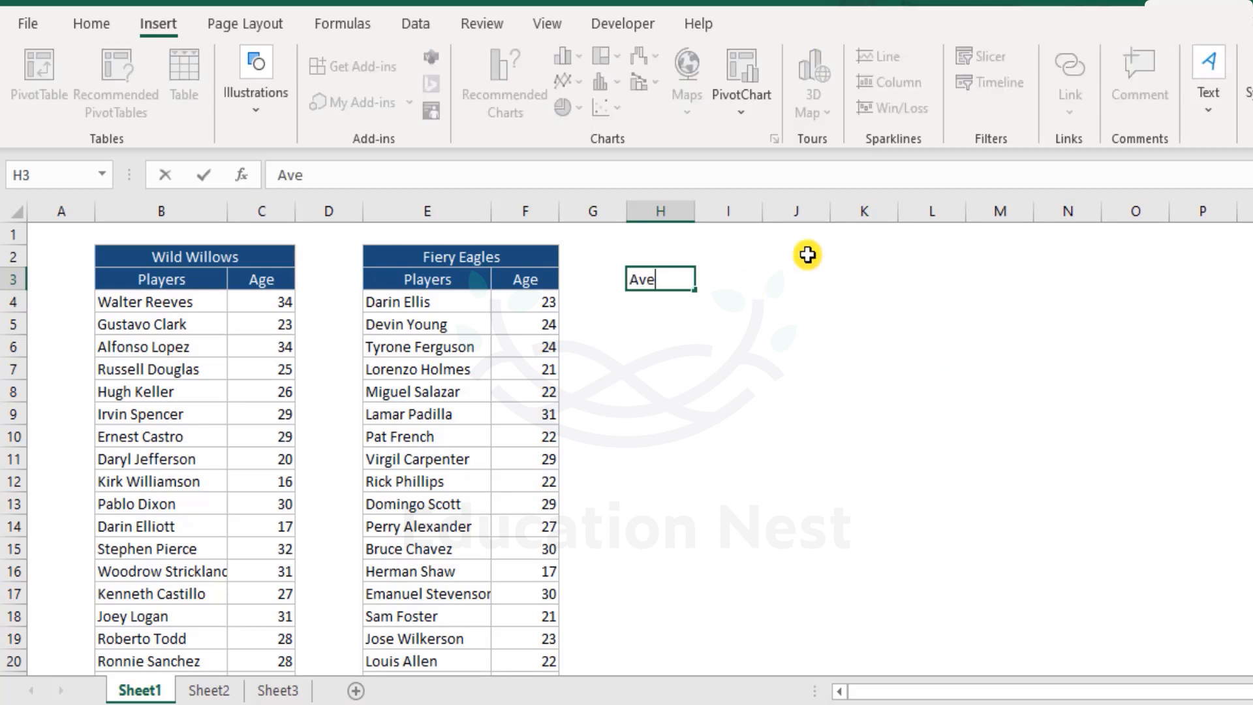
pyautogui.write('ge')
pyautogui.press('Return')
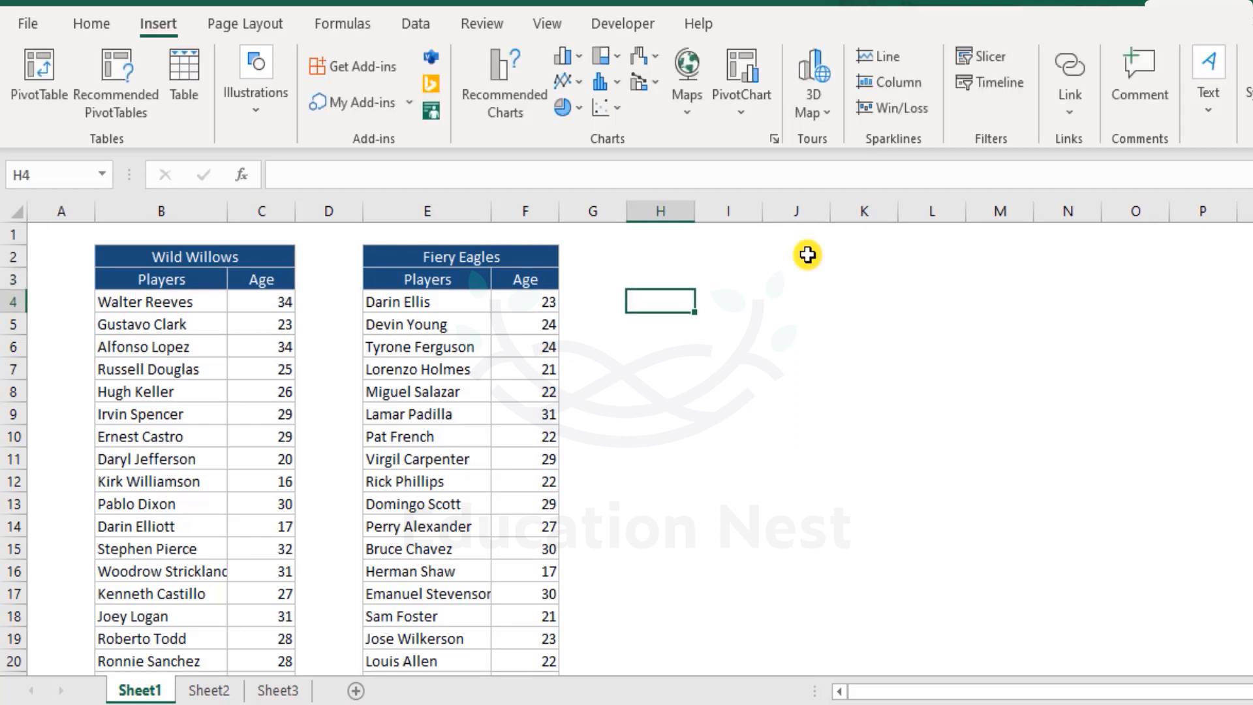
pyautogui.write('Average Age')
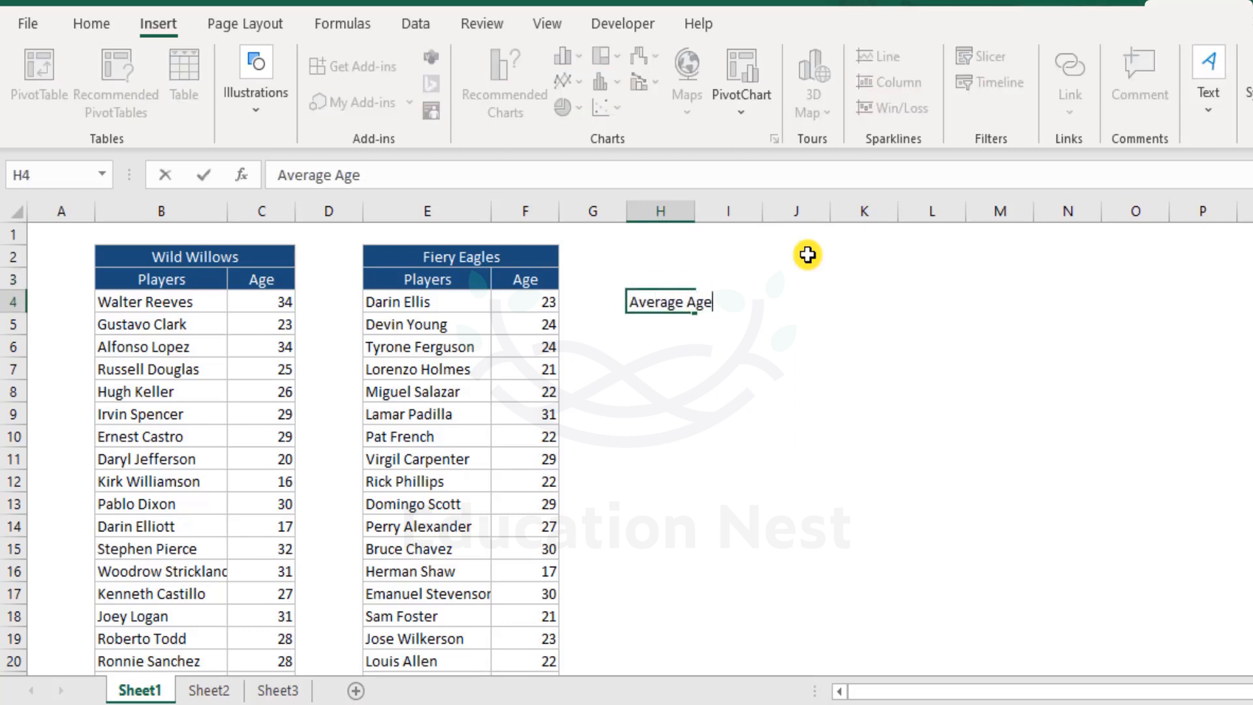
pyautogui.press('Return')
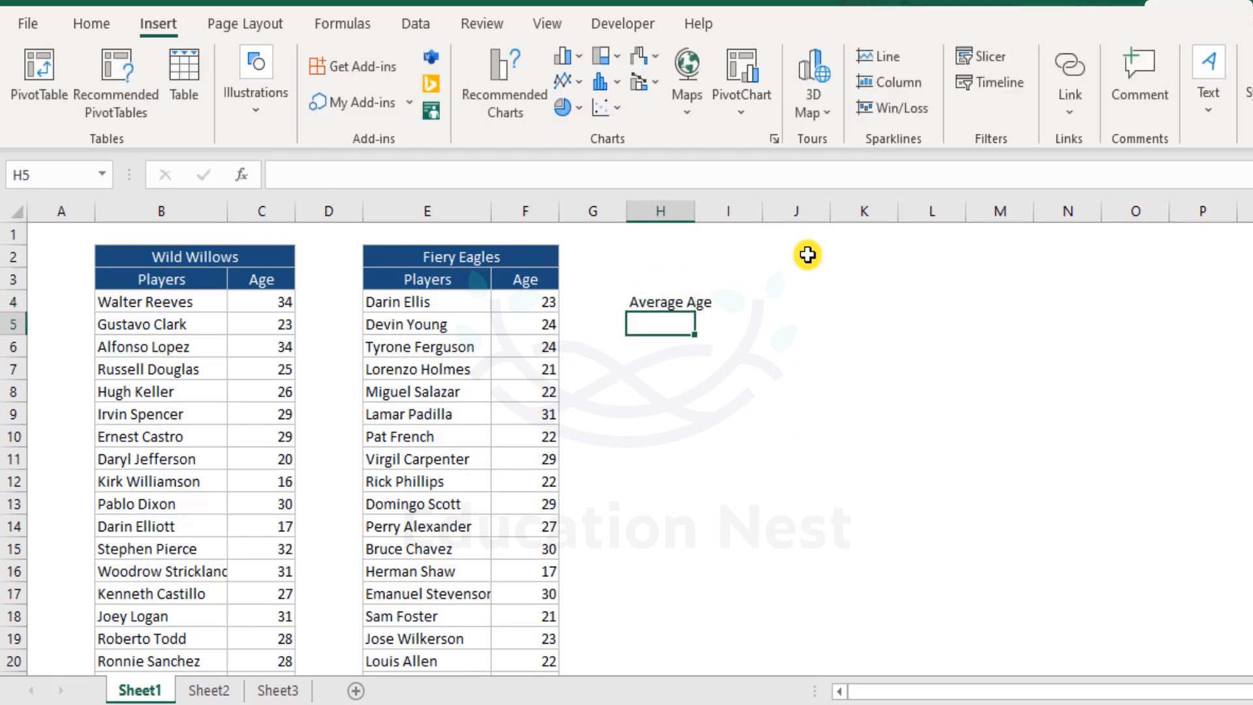
# Step: Enter the row label "Minimum" in cell H5, below Average Age
pyautogui.write('Minim')
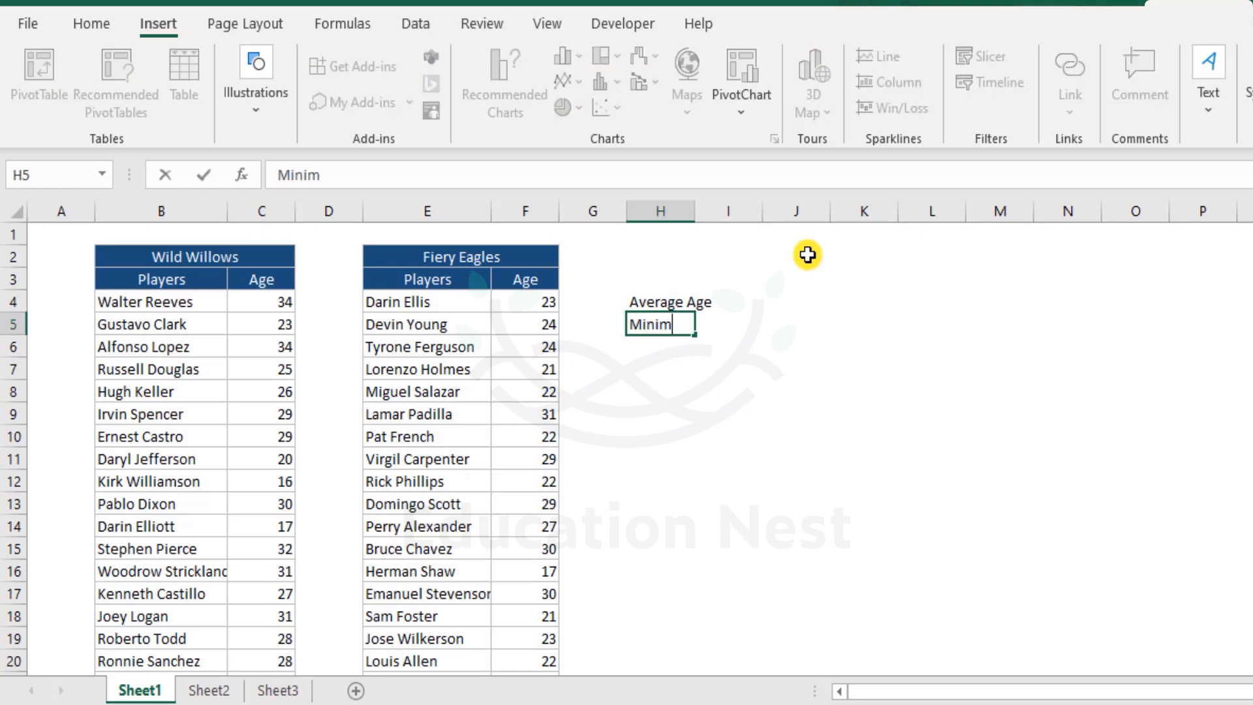
pyautogui.write('um Value')
pyautogui.press('Return')
pyautogui.press('Up')
pyautogui.press('F2')
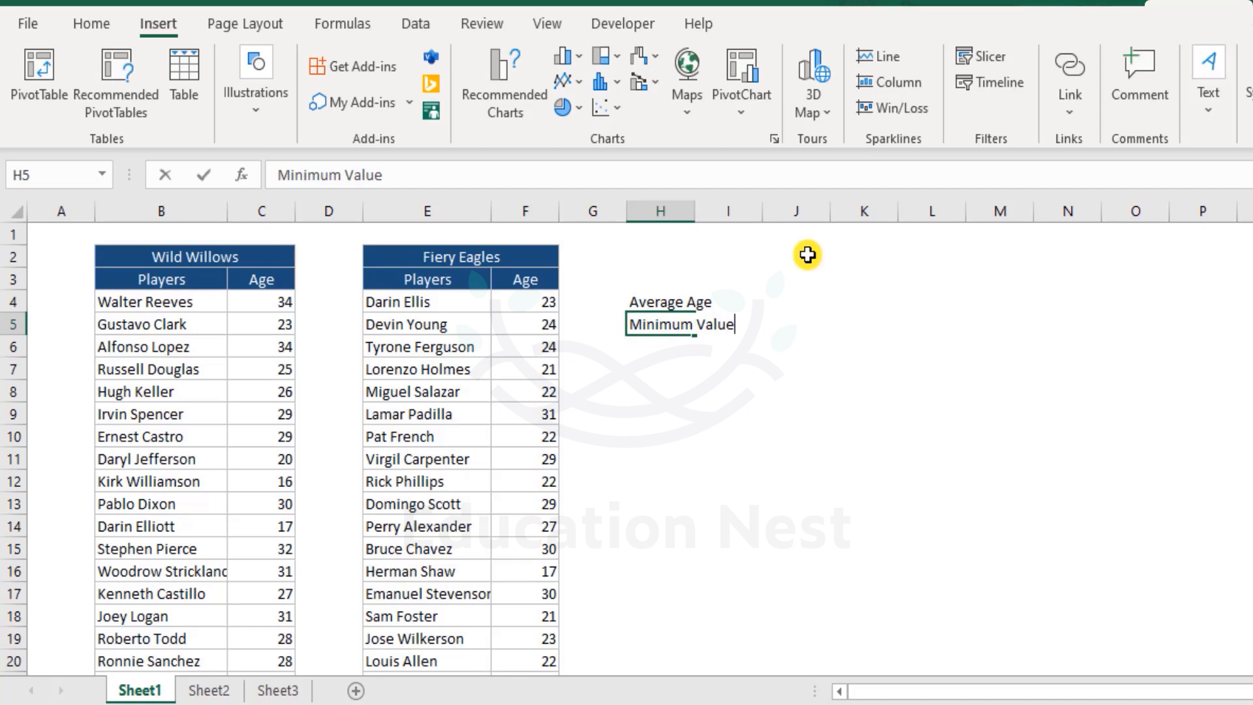
pyautogui.press('BackSpace')
pyautogui.press('BackSpace')
pyautogui.press('BackSpace')
pyautogui.press('BackSpace')
pyautogui.press('BackSpace')
pyautogui.press('BackSpace')
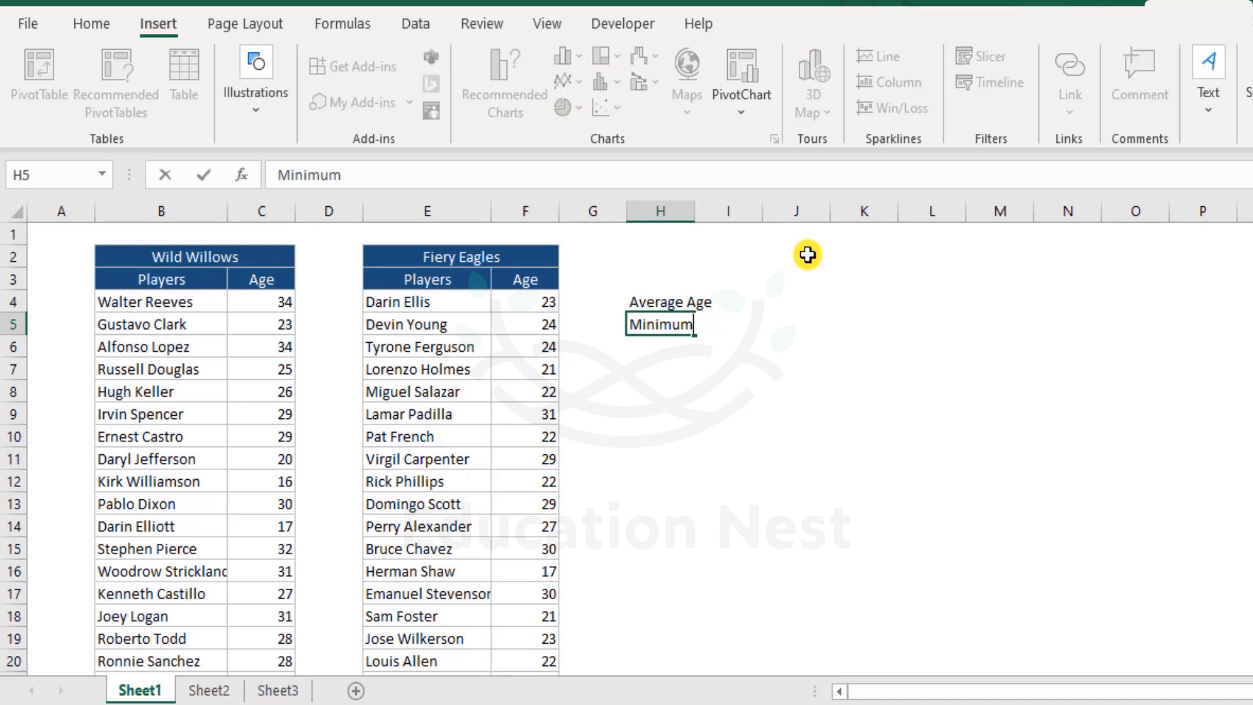
pyautogui.press('Return')
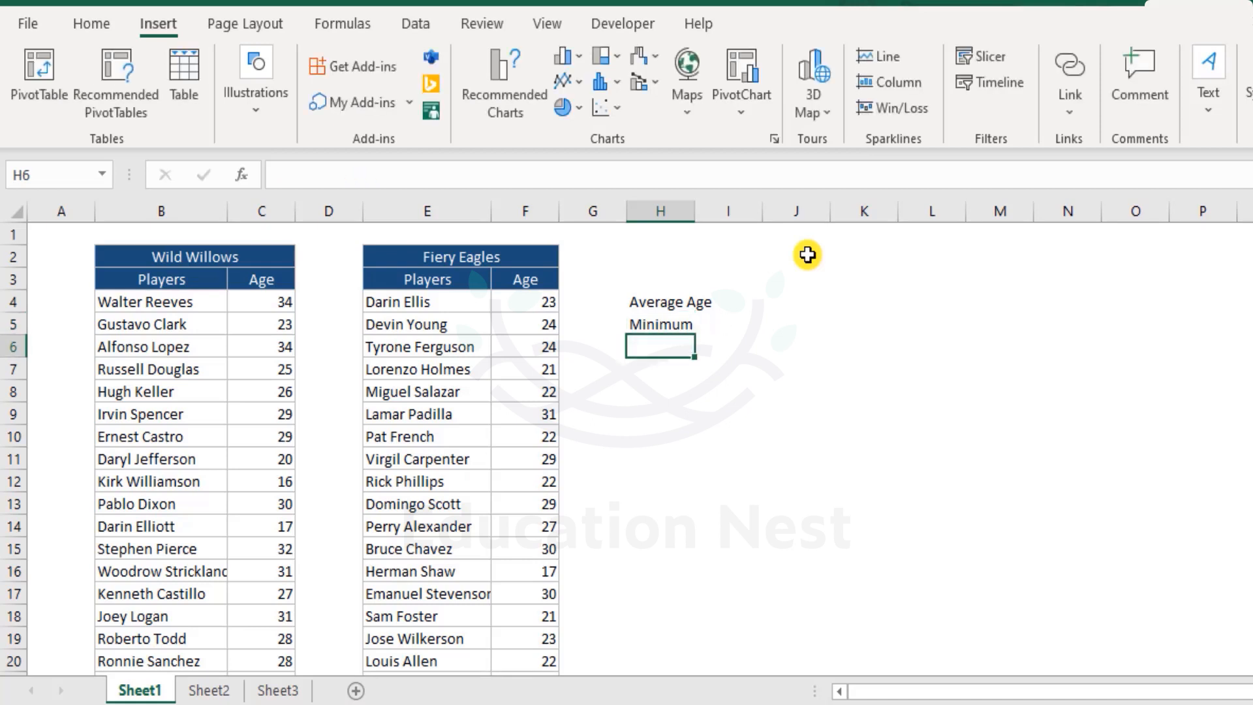
# Step: Enter the row labels "Quartile 1" in cell H6 and "Mean" in cell H7
pyautogui.write('Qu')
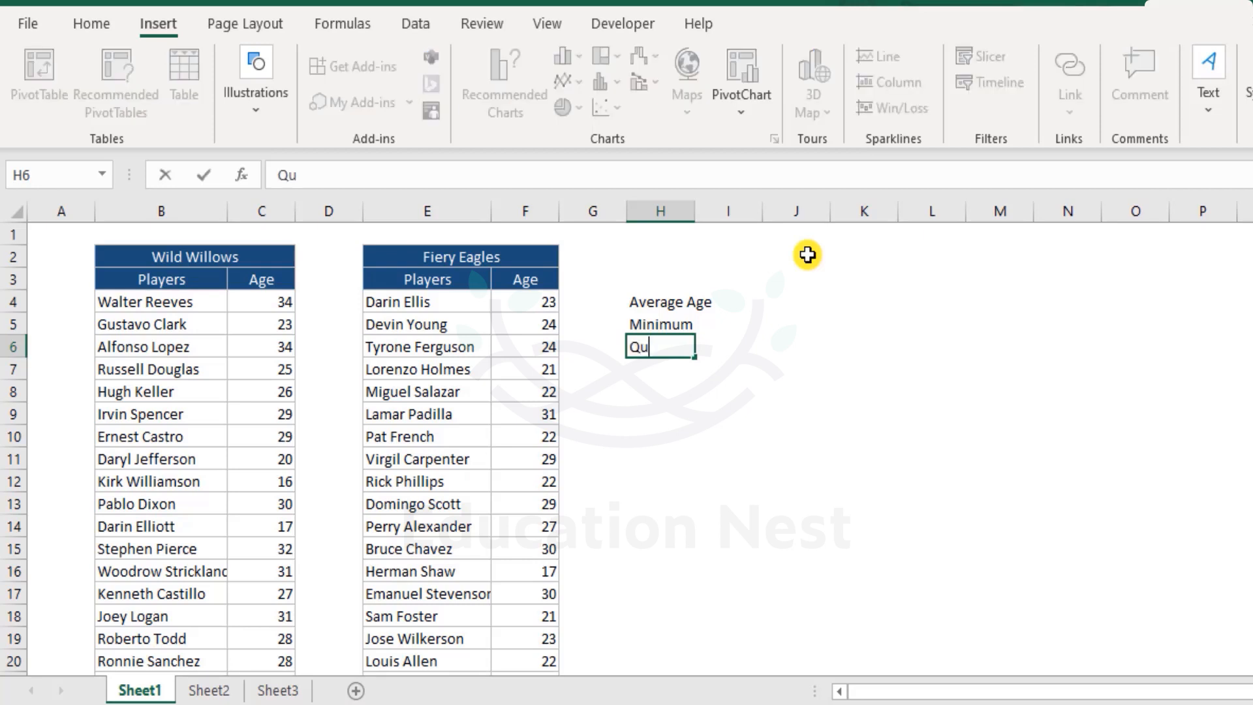
pyautogui.write('artile 1')
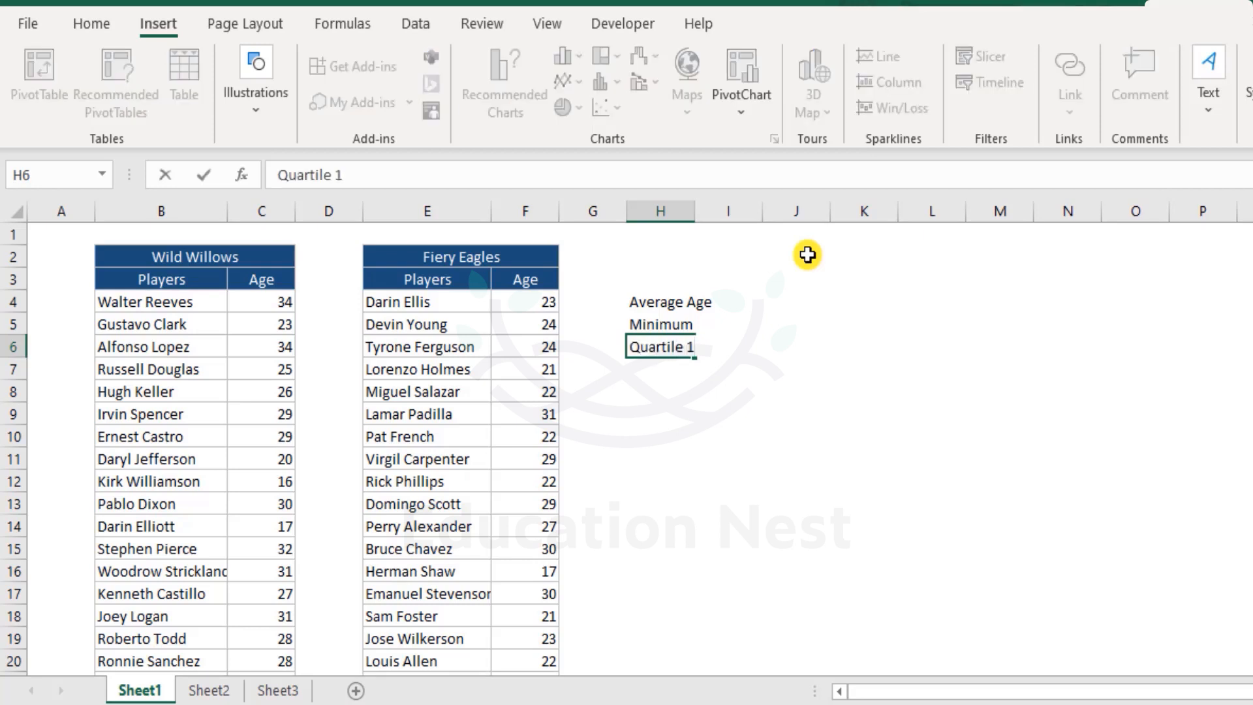
pyautogui.press('Return')
pyautogui.write('Mean')
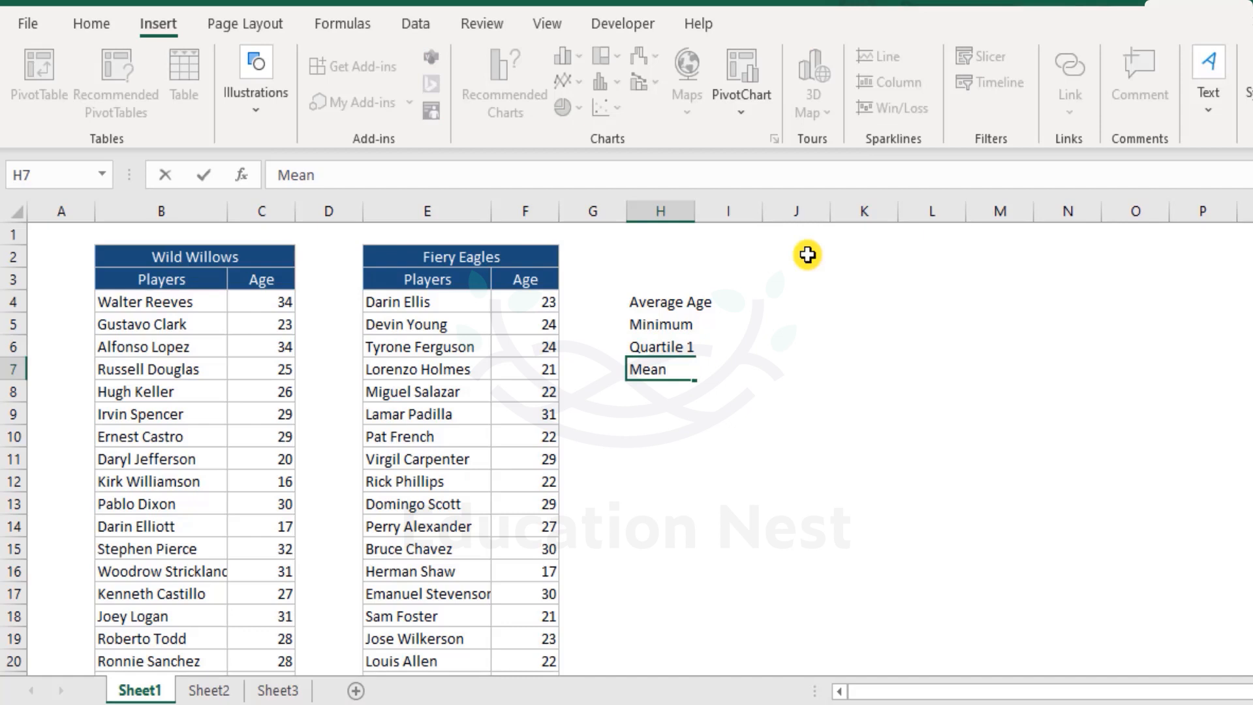
pyautogui.press('Return')
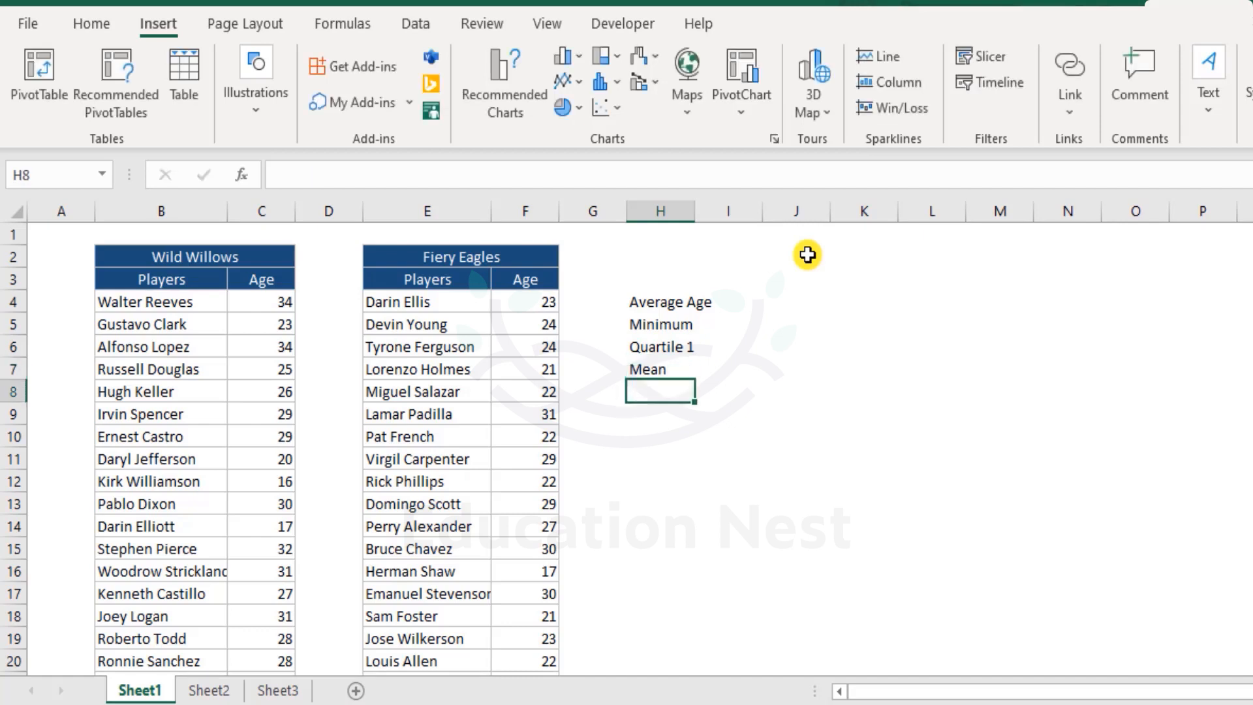
# Step: Enter the row labels "Quartile 3" in cell H8 and "Maximum" in cell H9
pyautogui.write('Quartl')
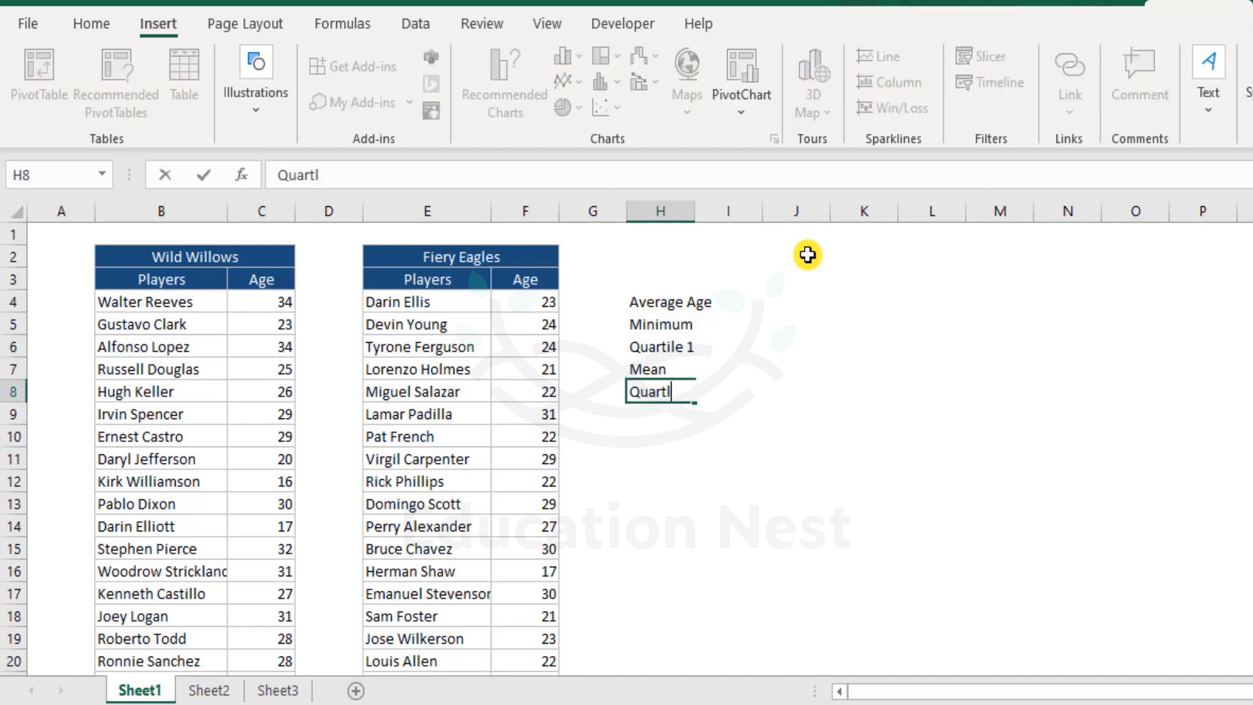
pyautogui.write('ie 3')
pyautogui.press('Return')
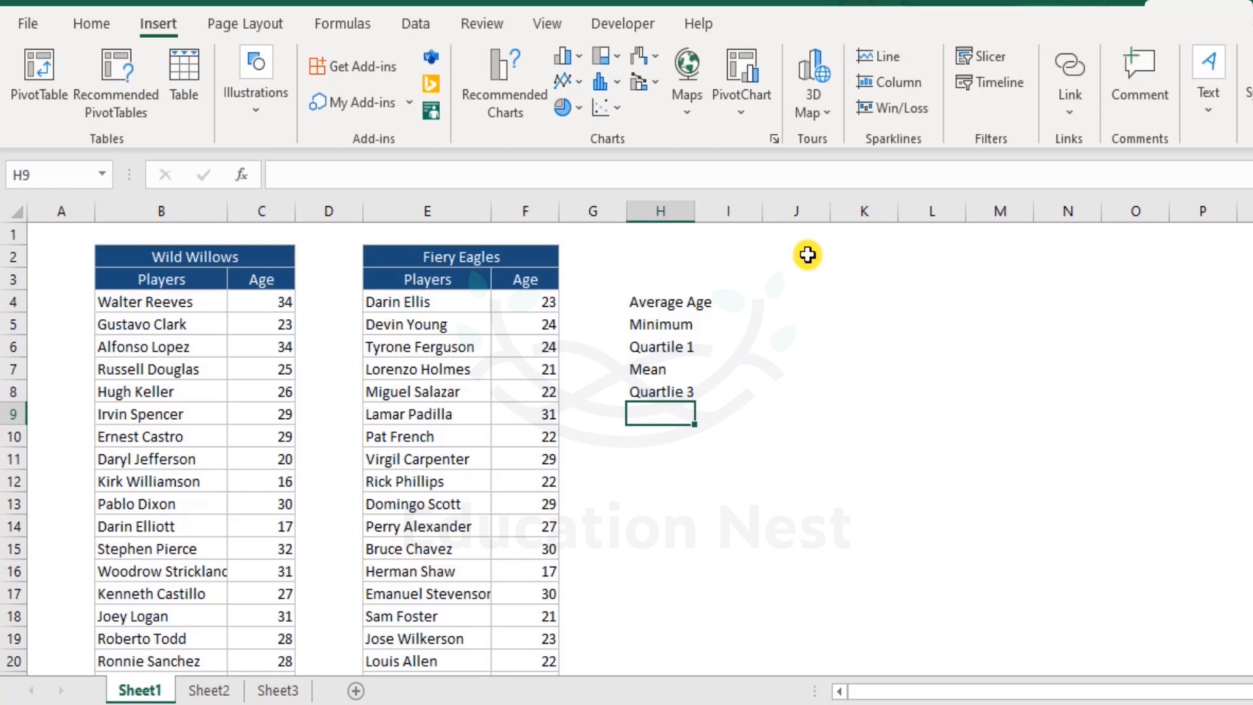
pyautogui.press('Up')
pyautogui.press('F1')
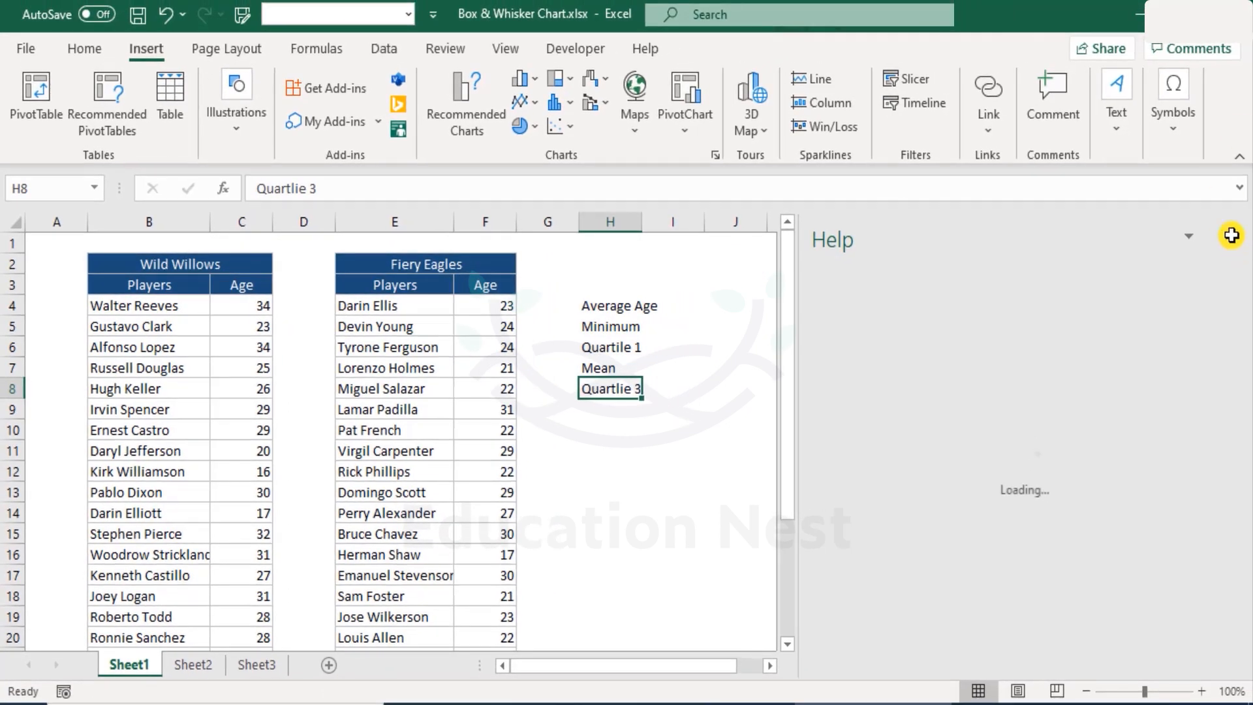
pyautogui.click(1232, 236)
pyautogui.press('Delete')
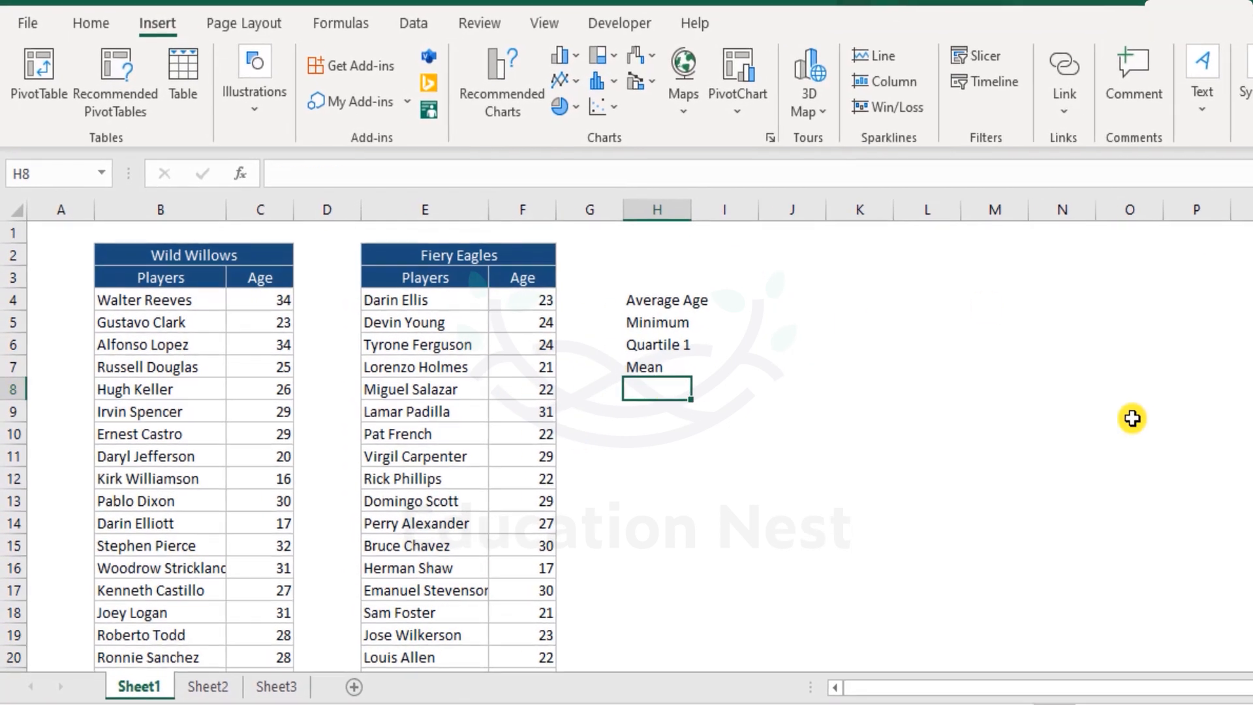
pyautogui.write('Quartile 3')
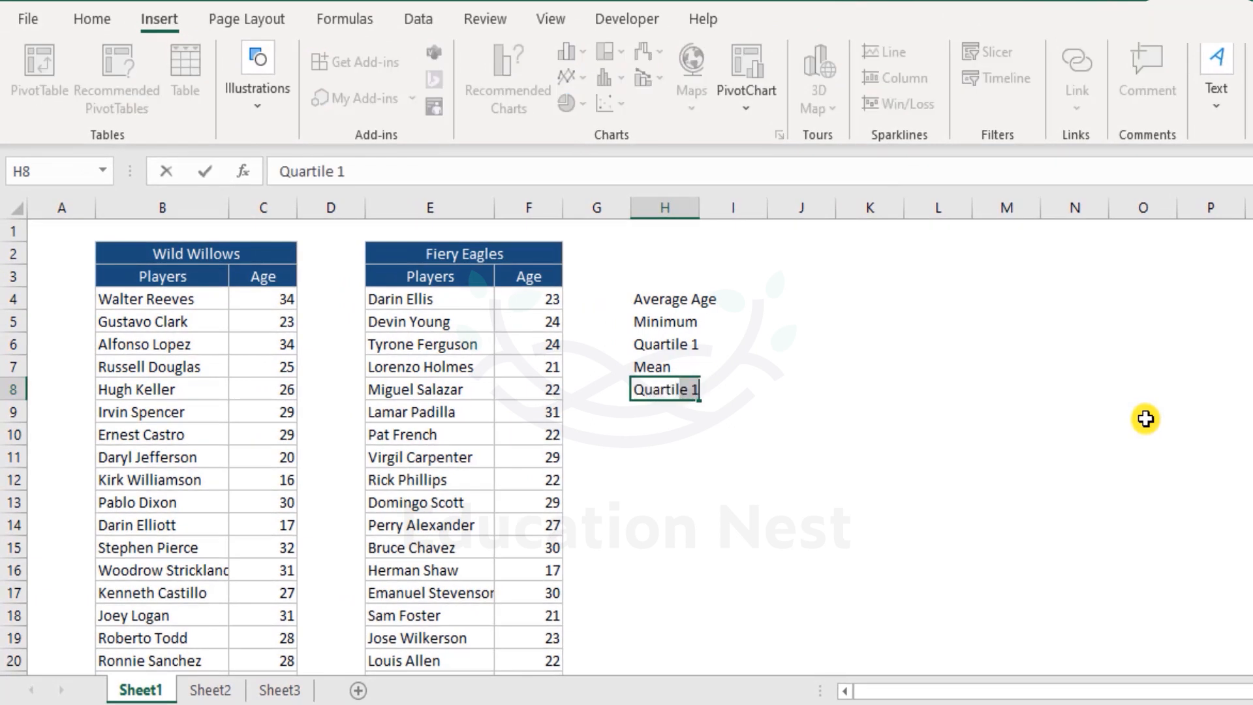
pyautogui.press('Return')
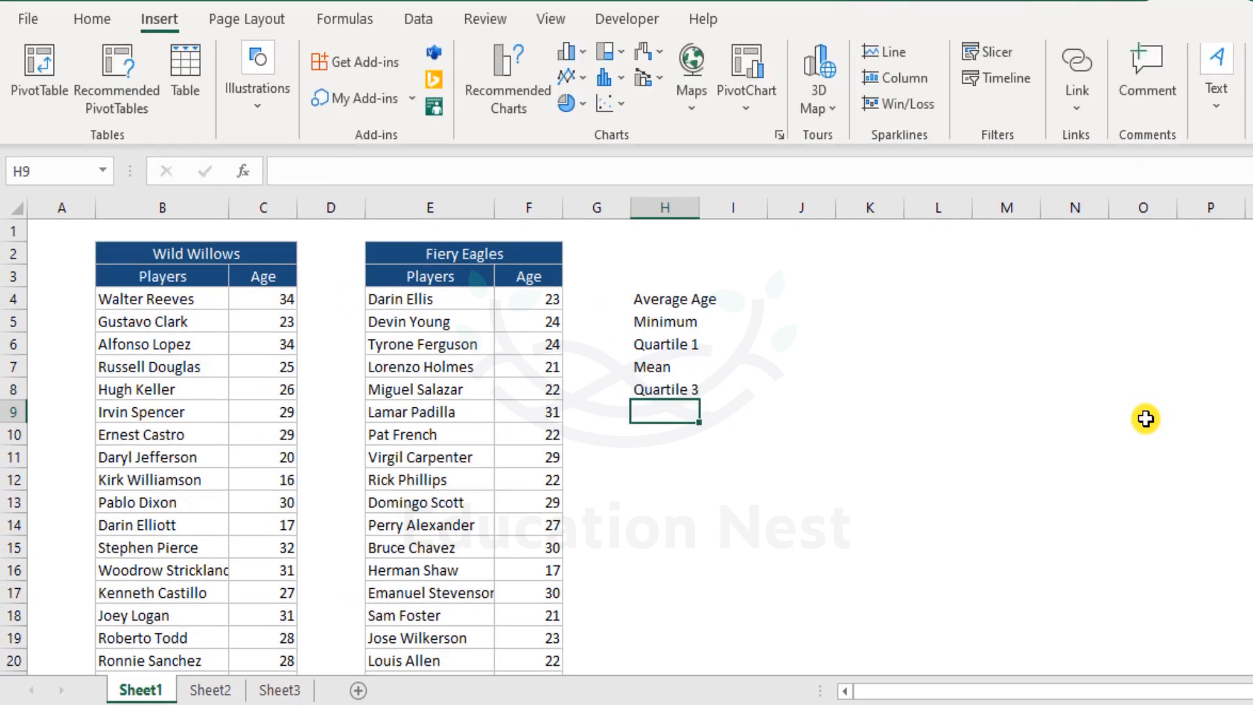
pyautogui.write('Maximum')
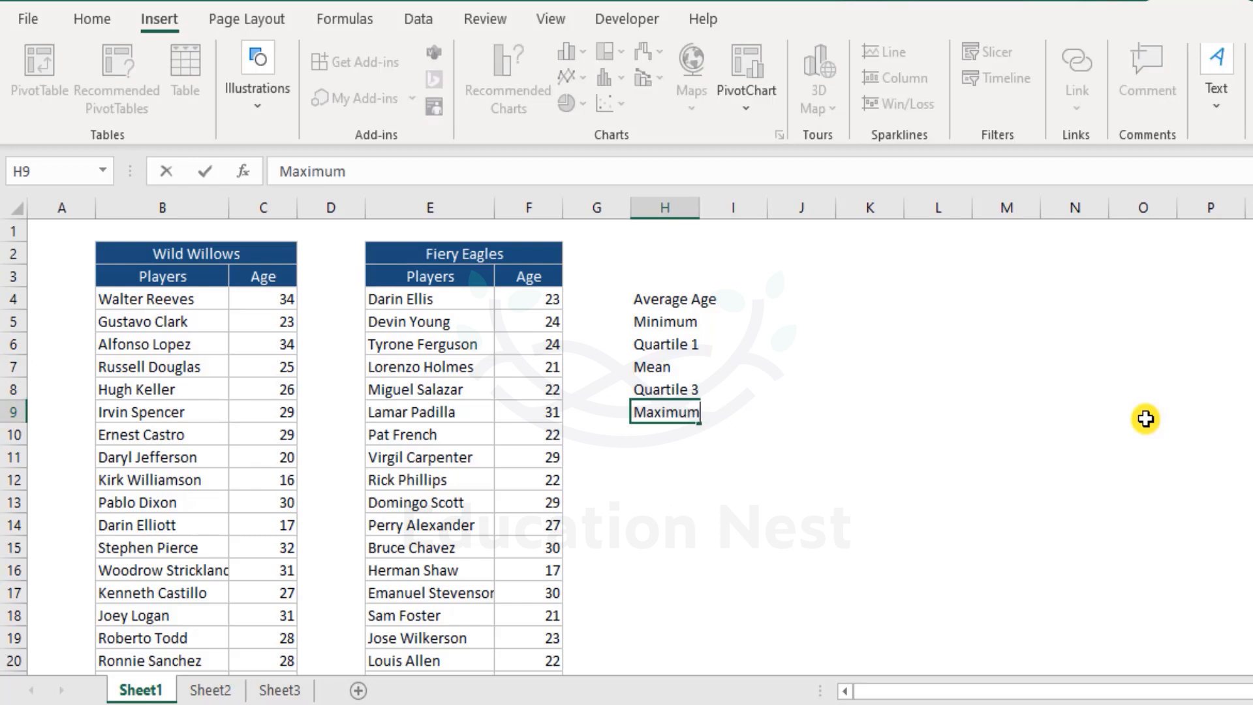
pyautogui.press('Return')
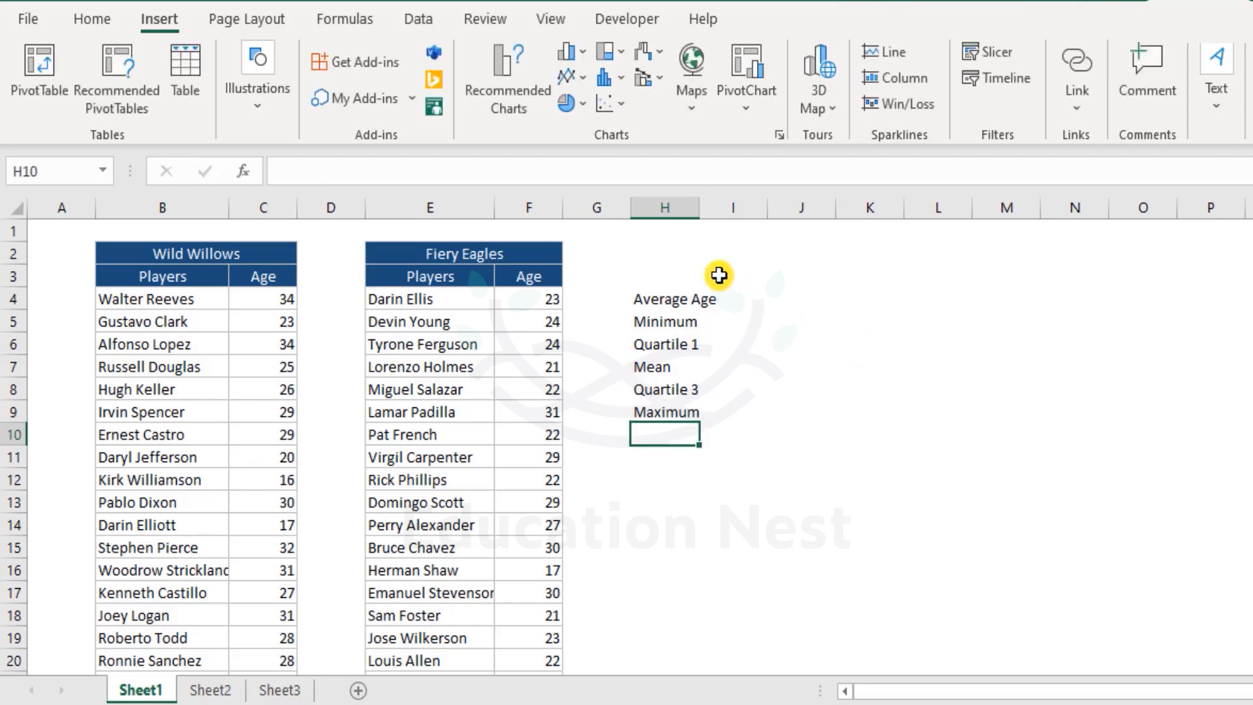
# Step: Enter the team names as column headings: "Wild Willows" in cell I3 and "Fiery Eagles" in cell J3
pyautogui.click(255, 254)
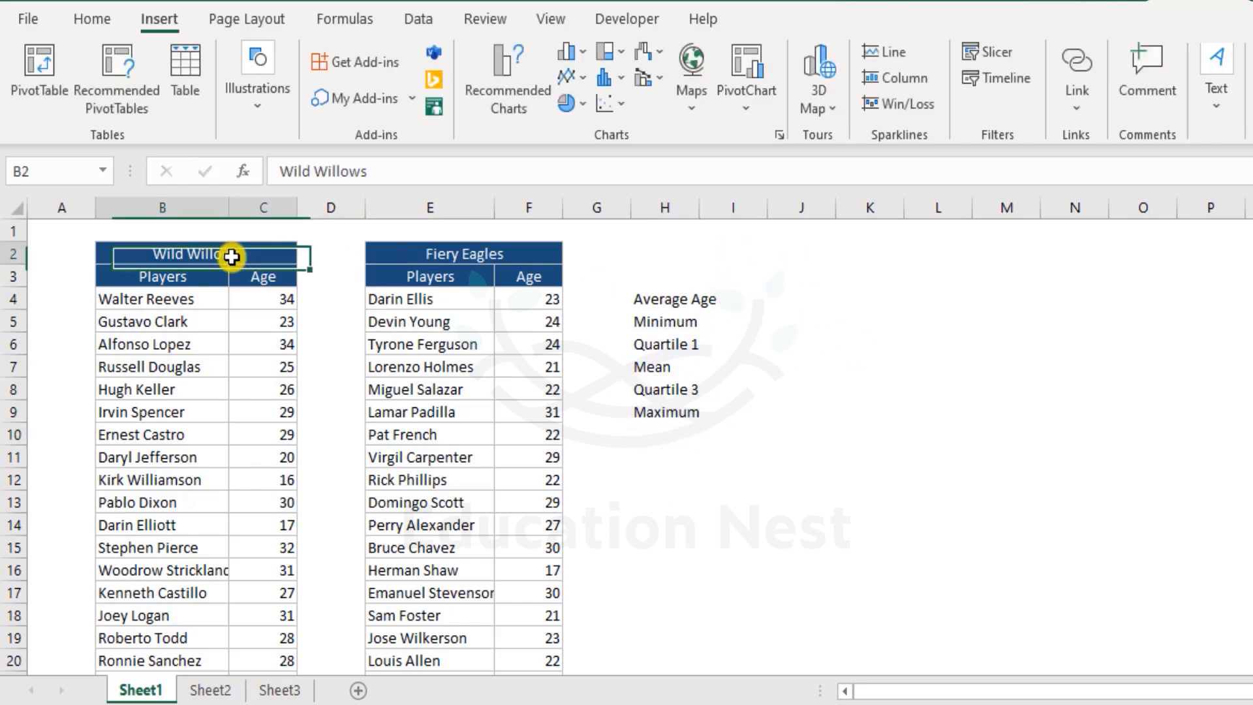
pyautogui.click(754, 274)
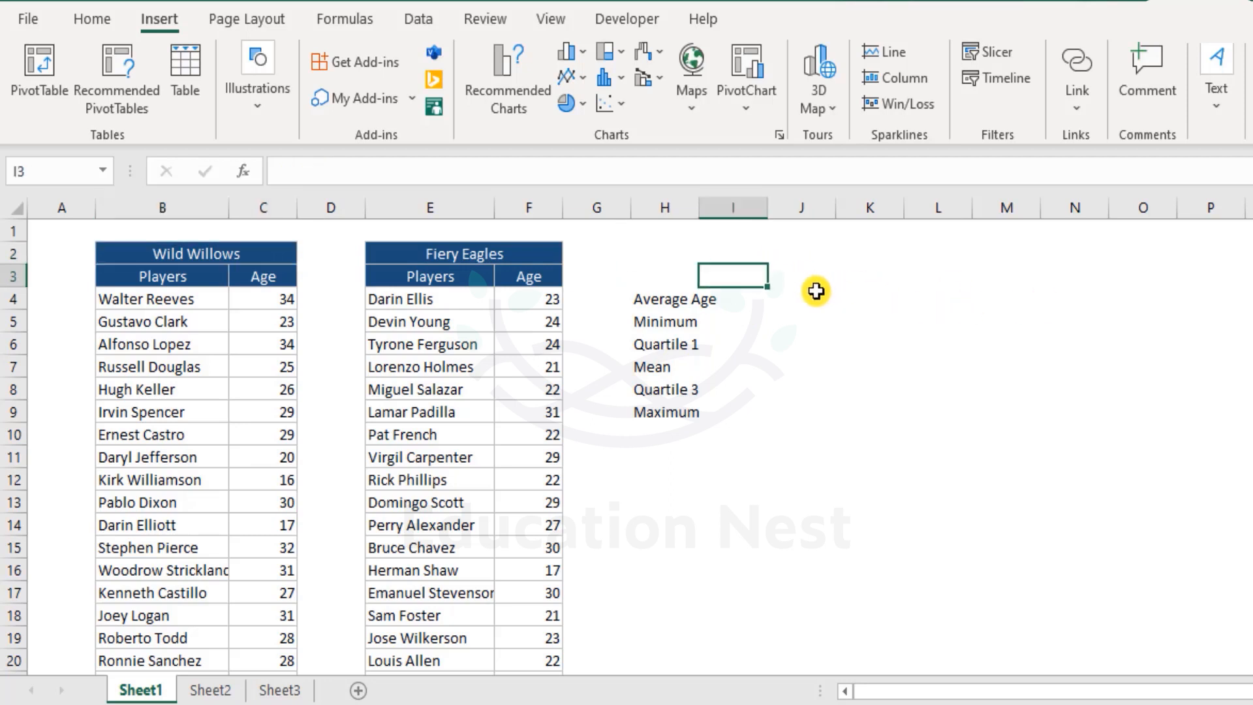
pyautogui.click(810, 279)
pyautogui.press('Left')
pyautogui.write('Wild Willows')
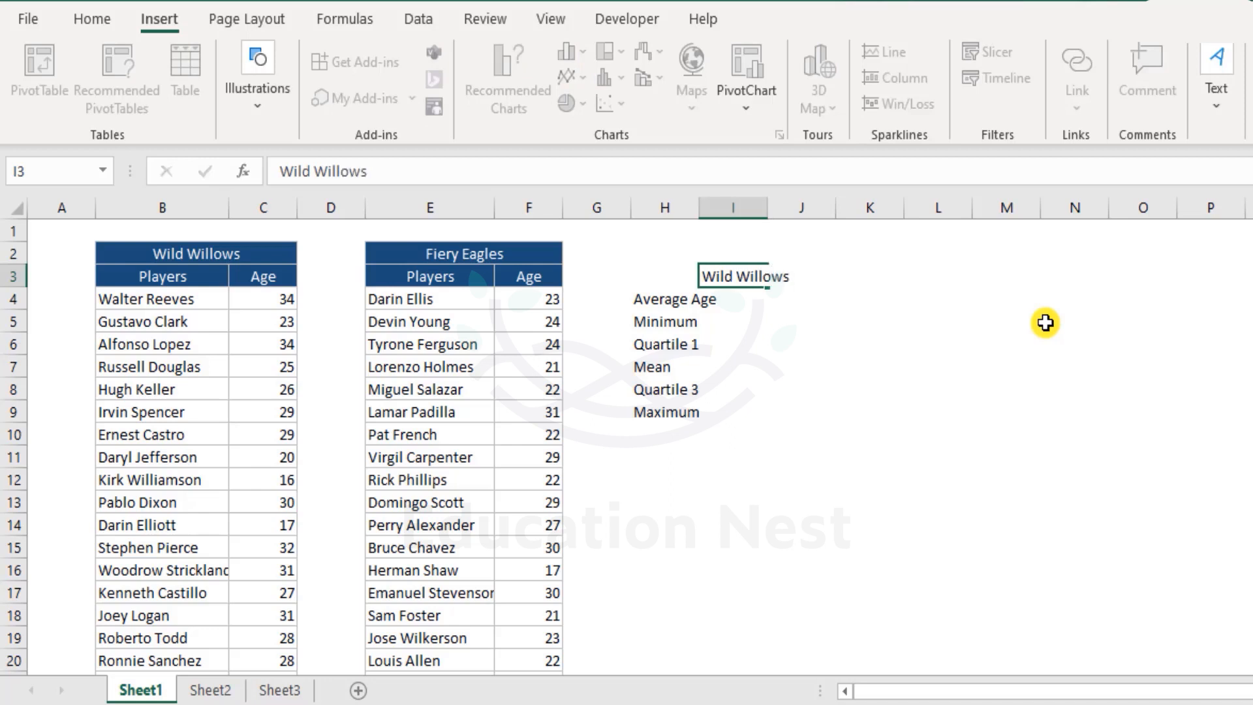
pyautogui.hotkey('ctrl', 'Return')
pyautogui.press('Right')
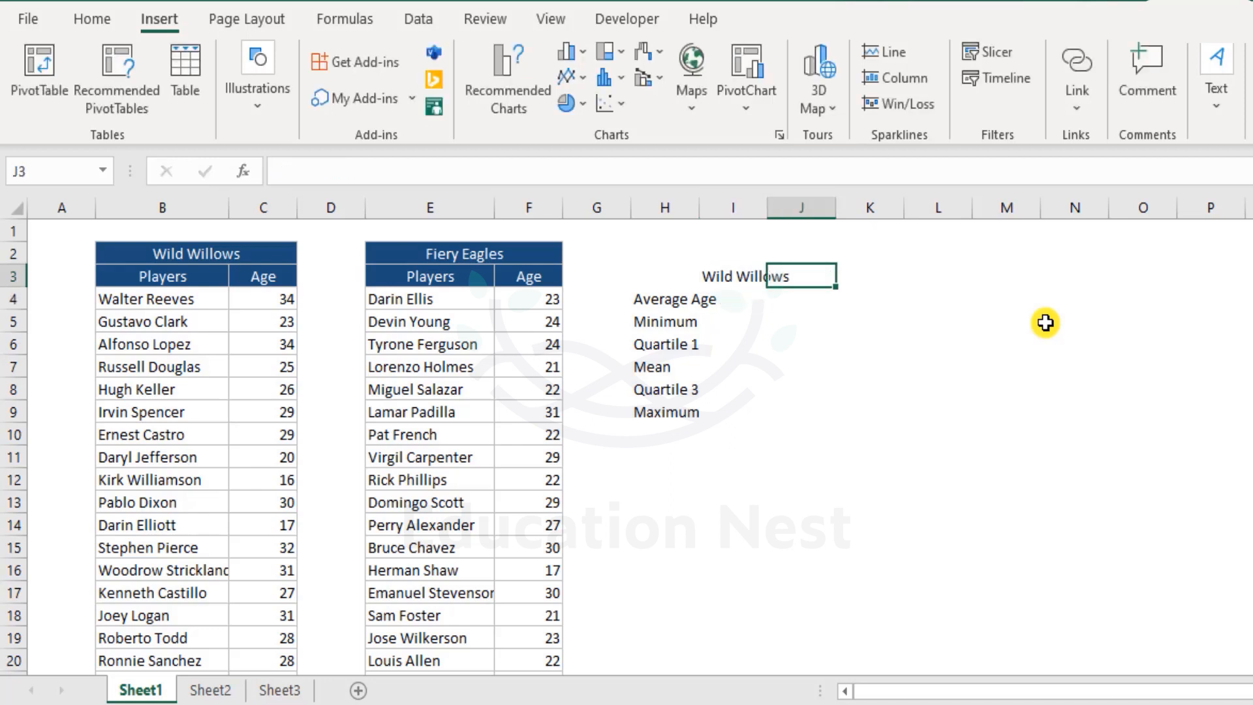
pyautogui.write('Fiery ')
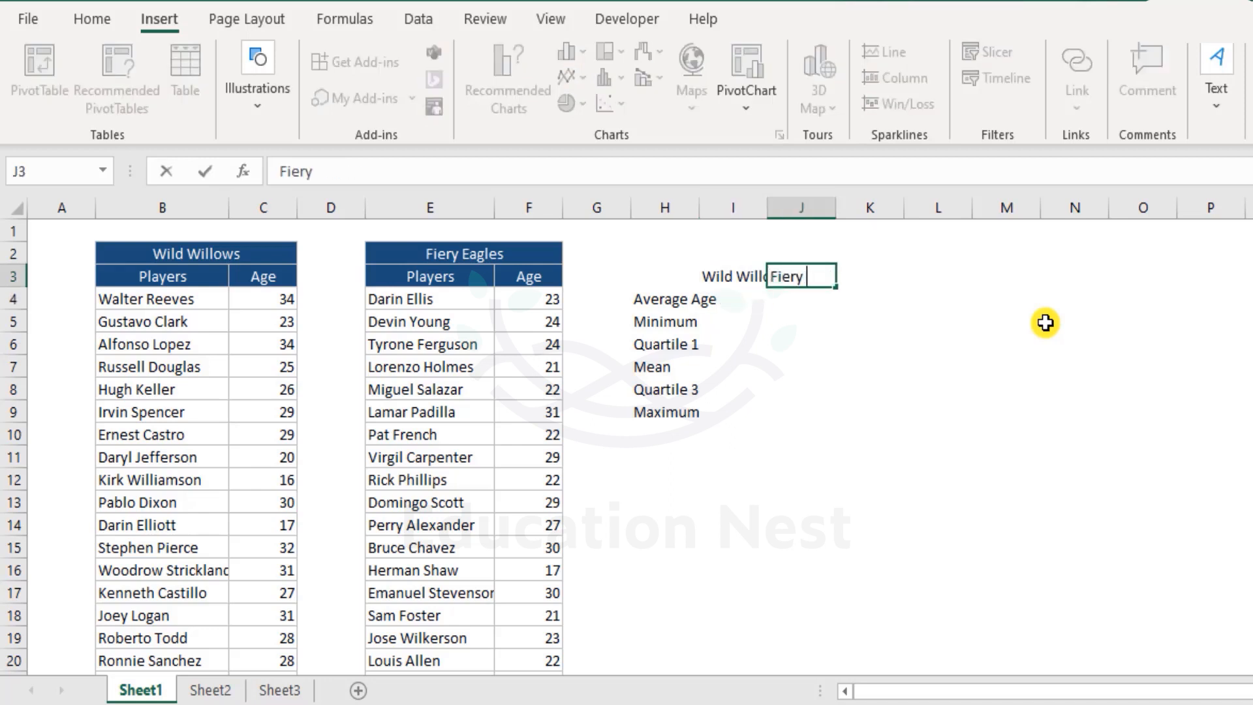
pyautogui.write('Eagles')
pyautogui.press('Return')
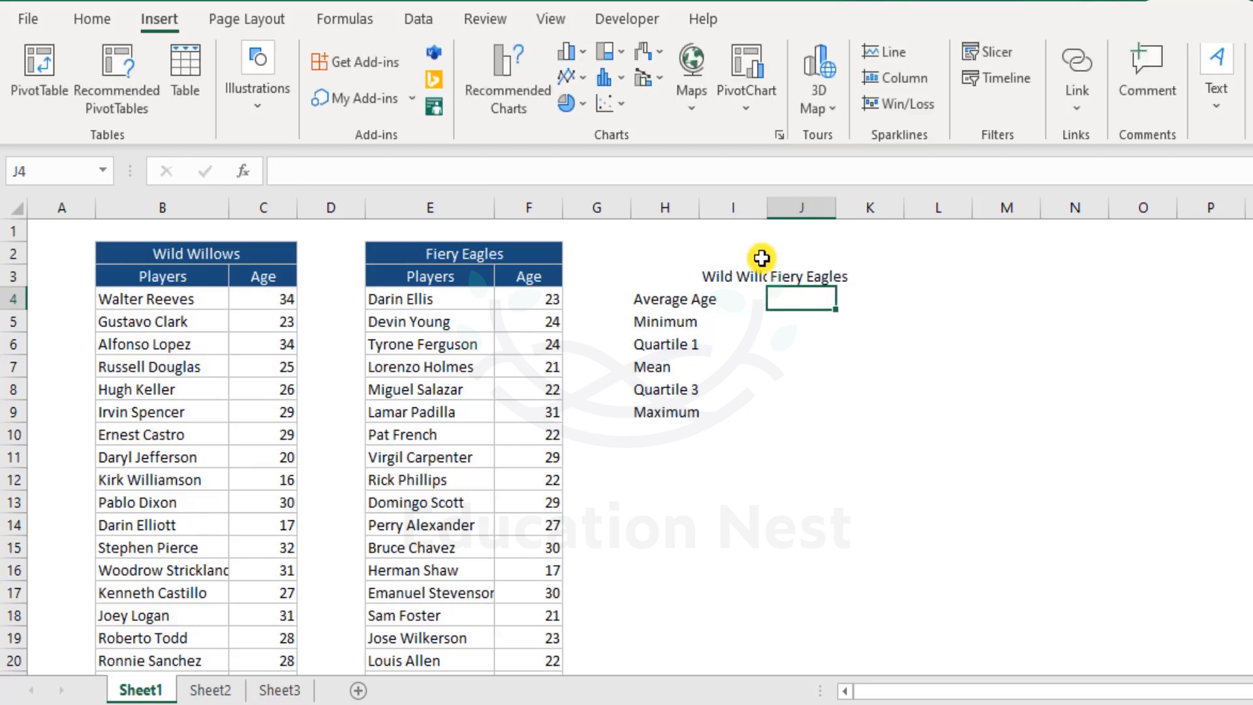
# Step: Widen columns H, I and J so the row labels and team headings fit inside their cells
pyautogui.moveTo(748, 195); pyautogui.dragTo(780, 199)
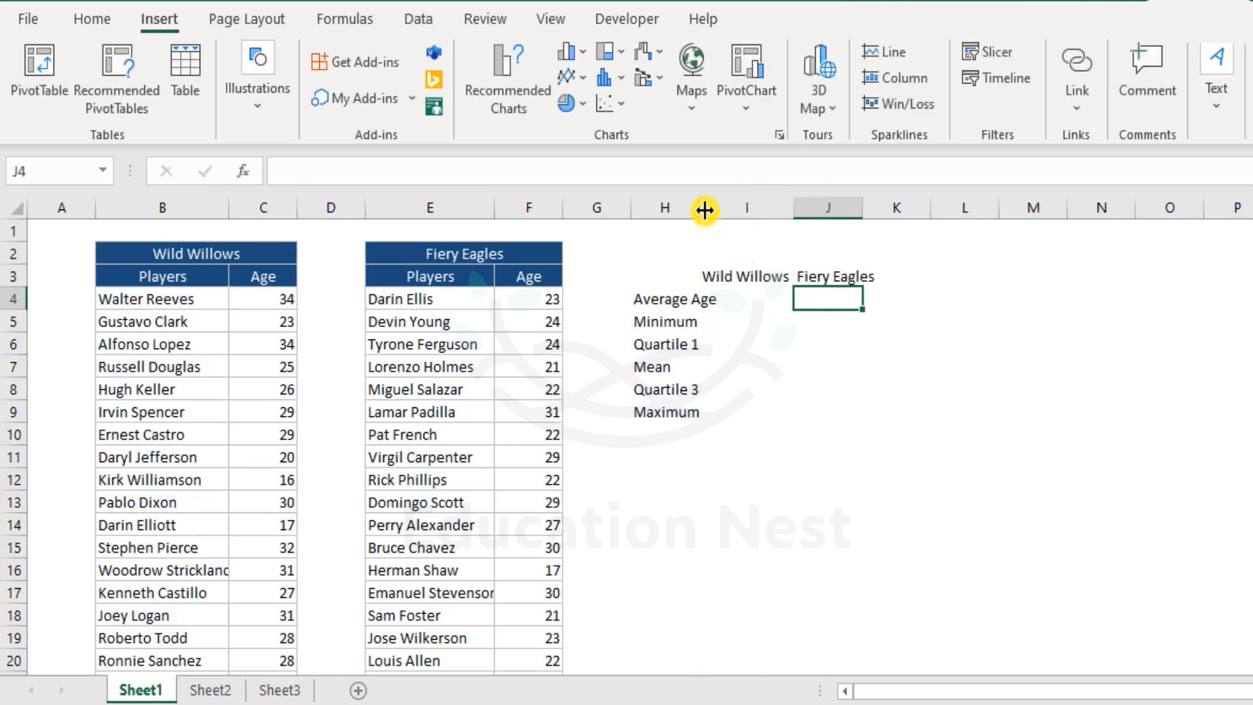
pyautogui.moveTo(700, 209); pyautogui.dragTo(721, 208)
pyautogui.moveTo(885, 208); pyautogui.dragTo(903, 207)
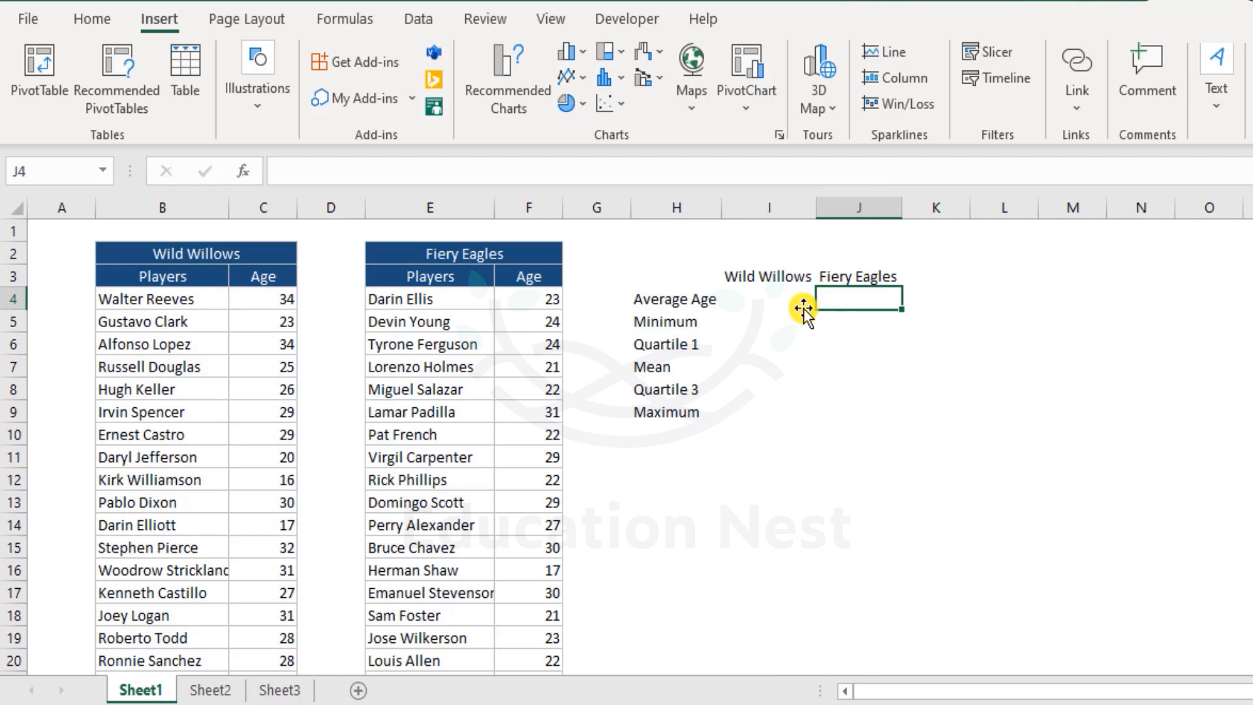
# Step: Apply all borders to the summary table range H3:J9
pyautogui.moveTo(683, 279); pyautogui.dragTo(856, 409)
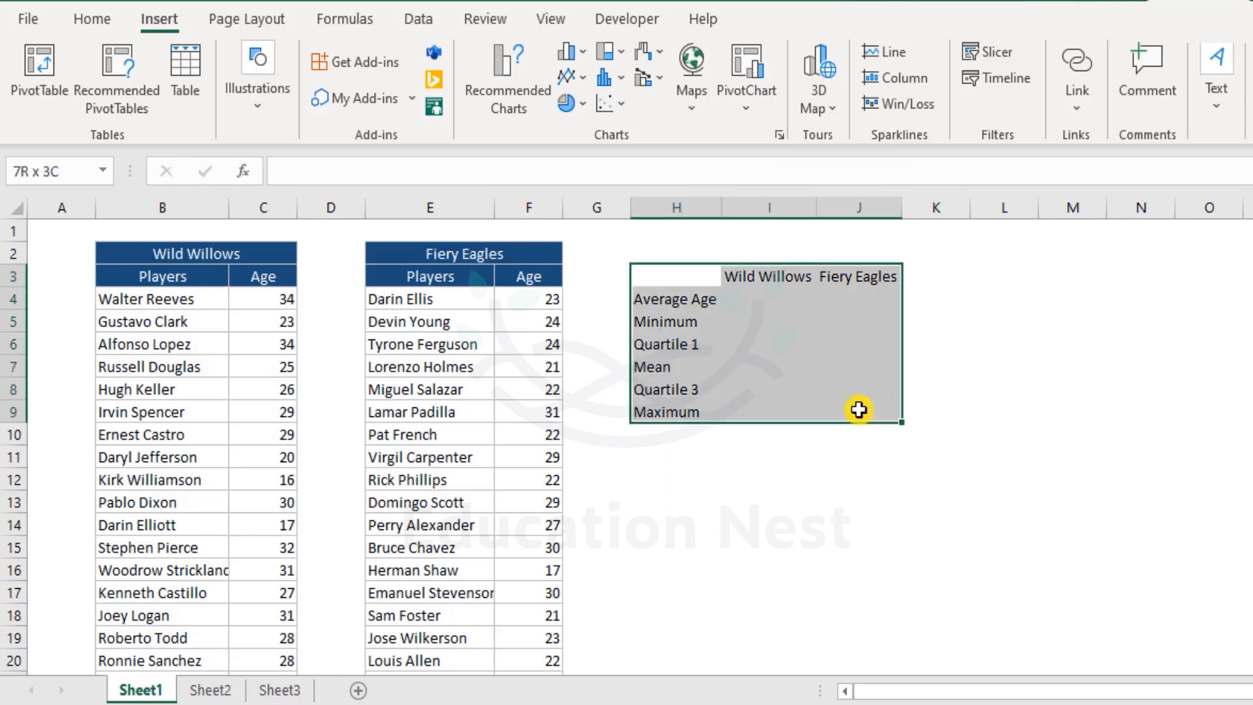
pyautogui.click(92, 18)
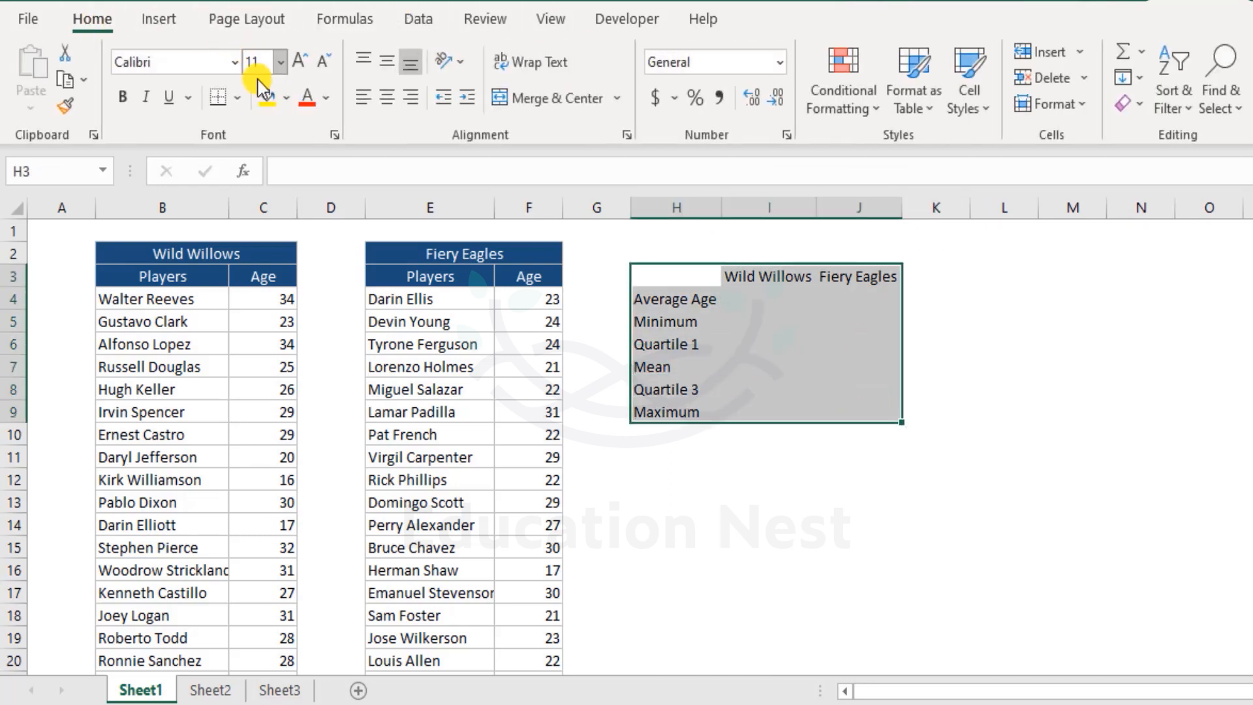
pyautogui.click(240, 98)
pyautogui.click(248, 319)
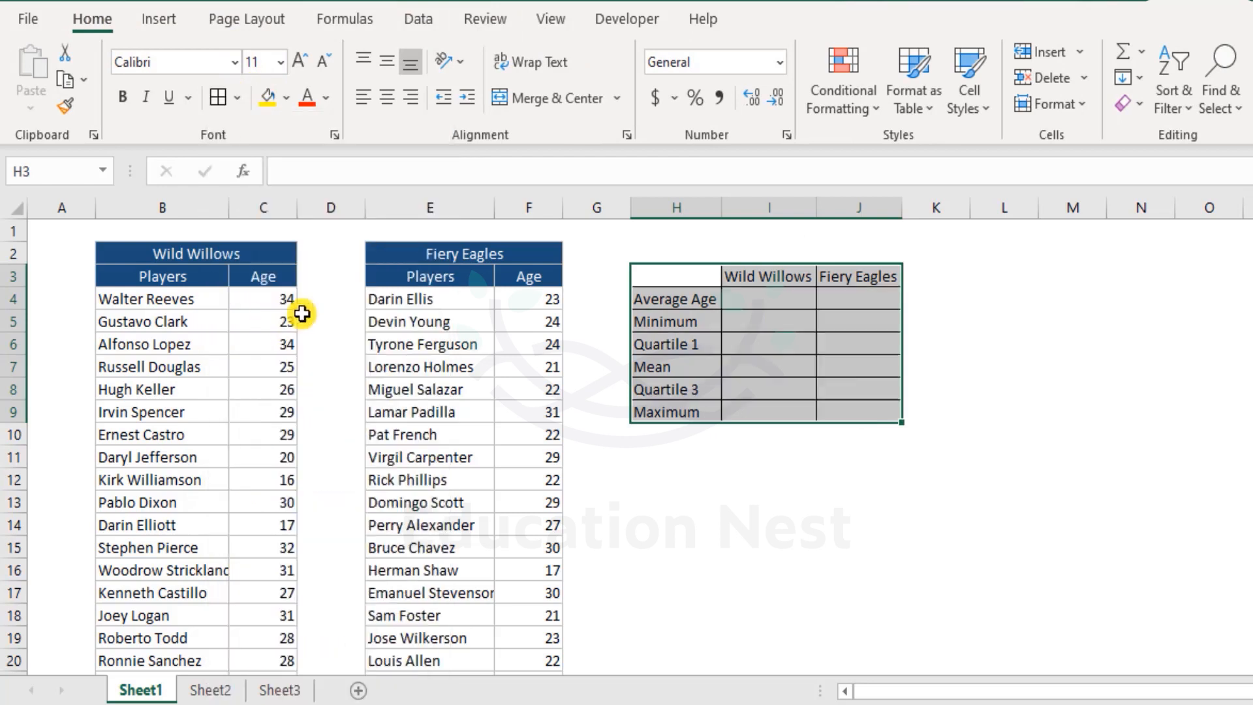
# Step: Make the row labels in H4:H9 and the team headings in I3:J3 bold
pyautogui.moveTo(697, 299); pyautogui.dragTo(694, 417)
pyautogui.hotkey('ctrl', 'b')
pyautogui.moveTo(751, 281); pyautogui.dragTo(810, 280)
pyautogui.hotkey('ctrl', 'b')
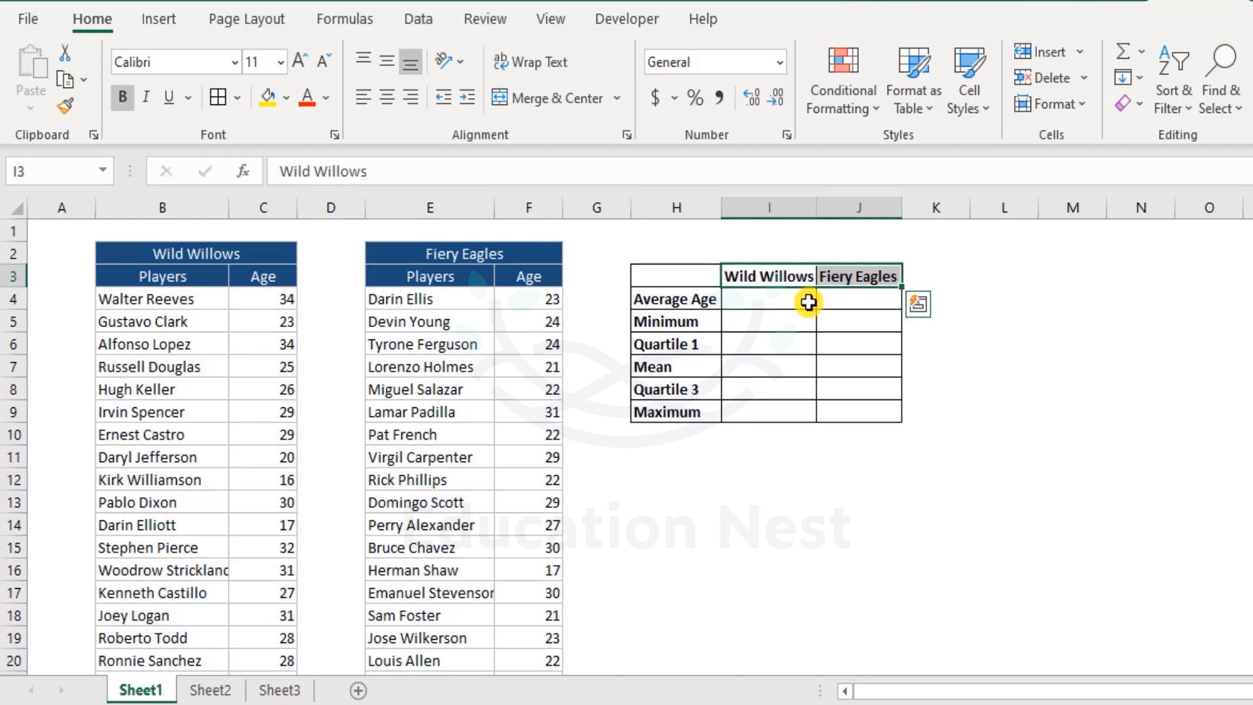
# Step: Enter a formula in I4 that averages the Wild Willows ages, =AVERAGE(C4:C28)
pyautogui.click(752, 299)
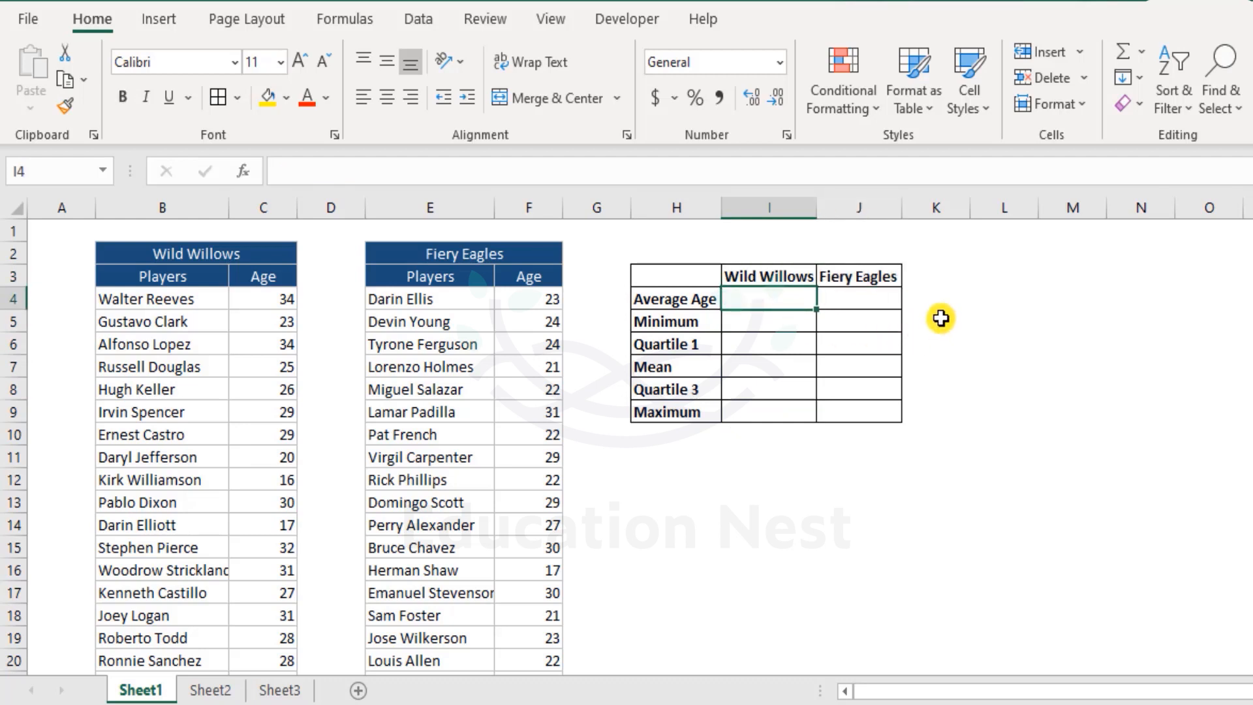
pyautogui.write('=averag')
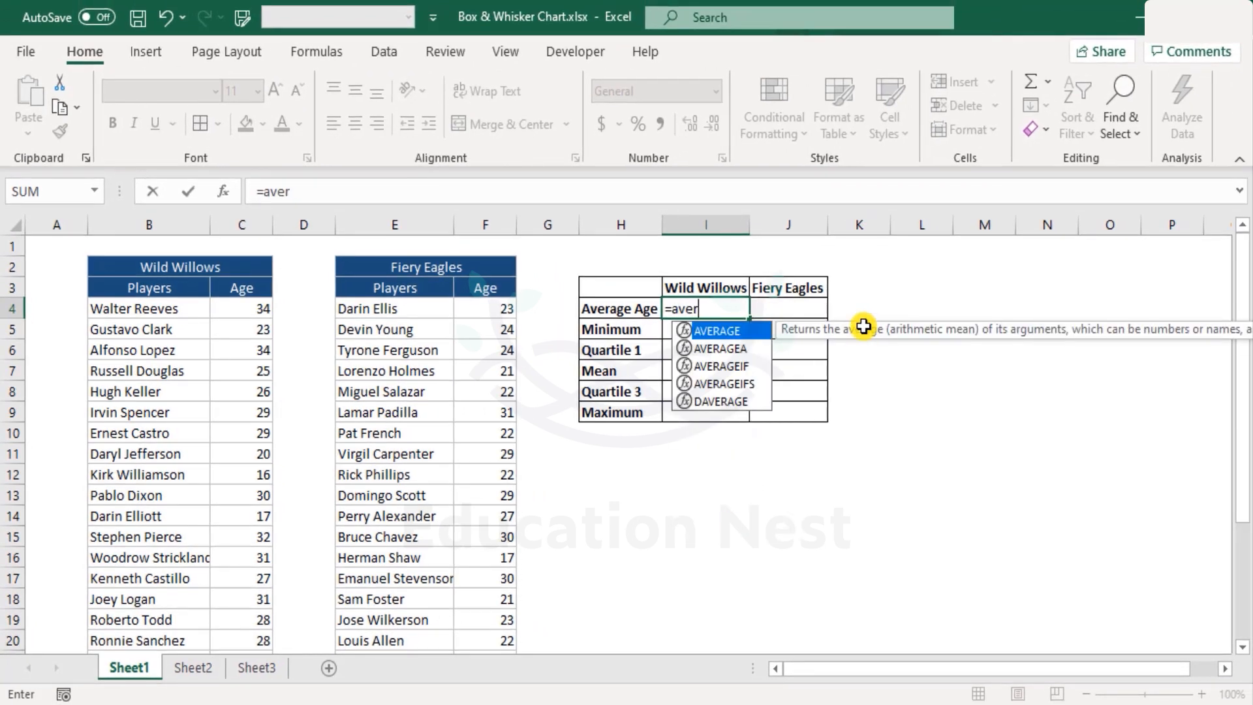
pyautogui.press('Tab')
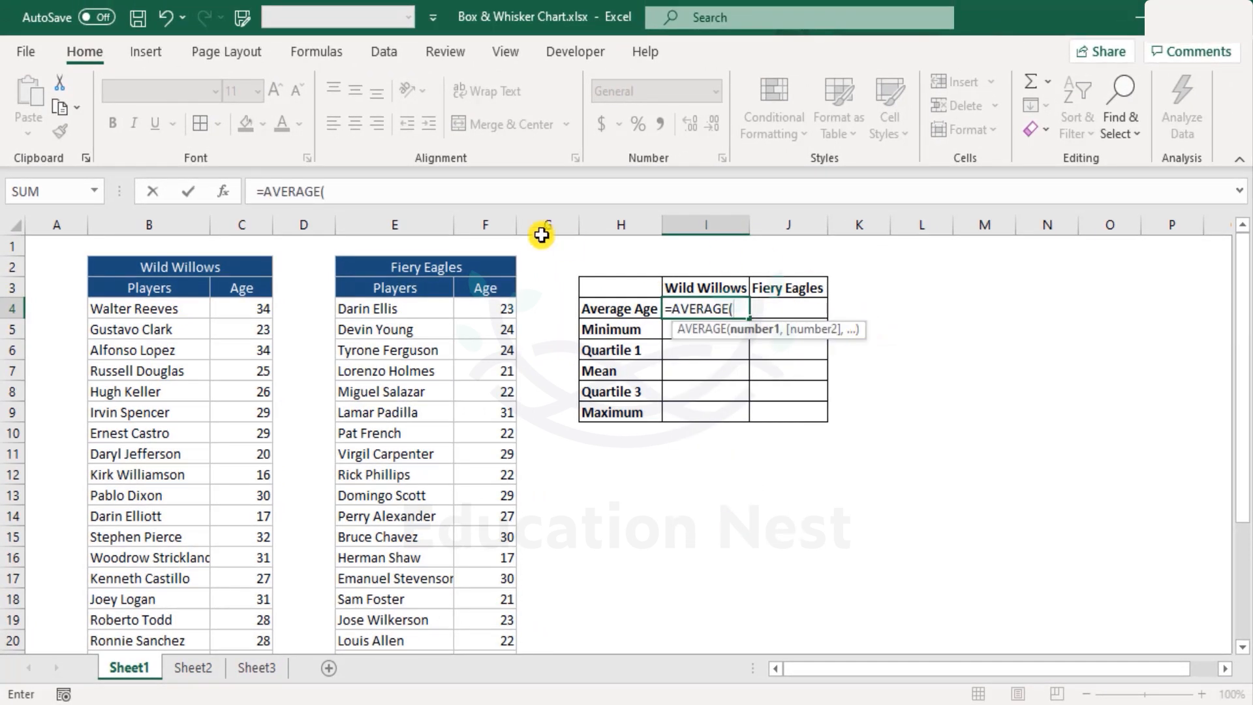
pyautogui.click(242, 310)
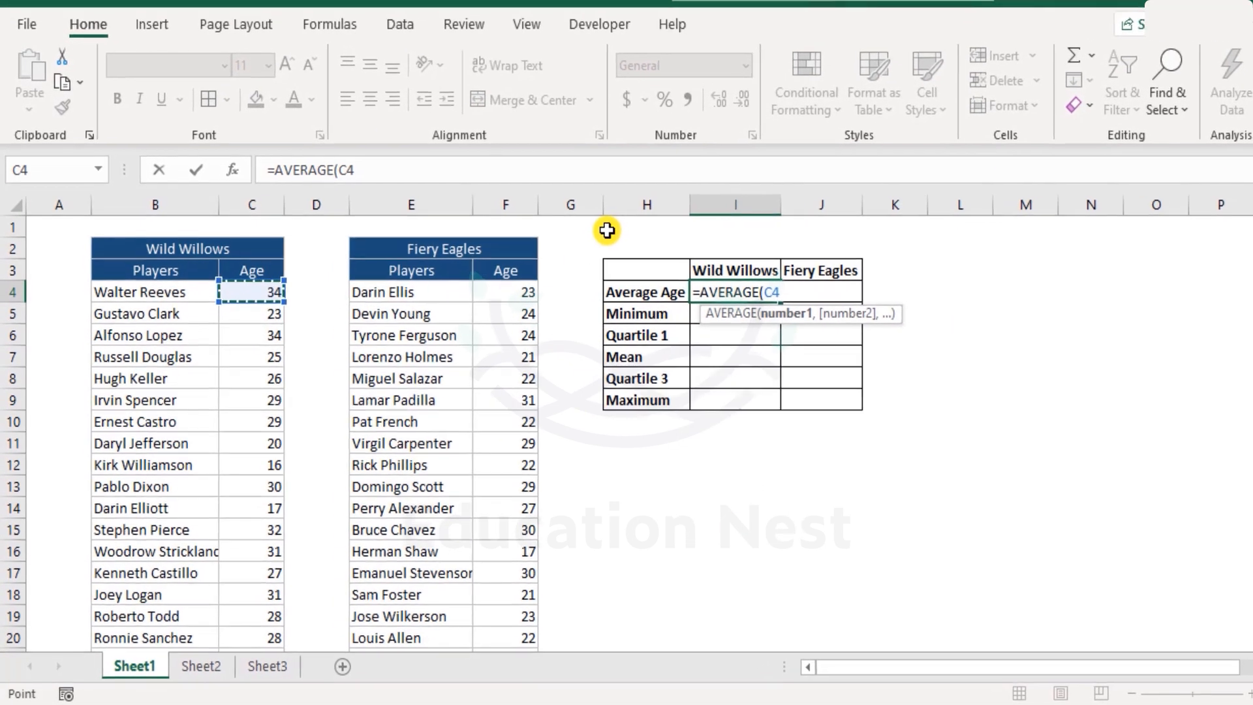
pyautogui.hotkey('ctrl', 'shift', 'Down')
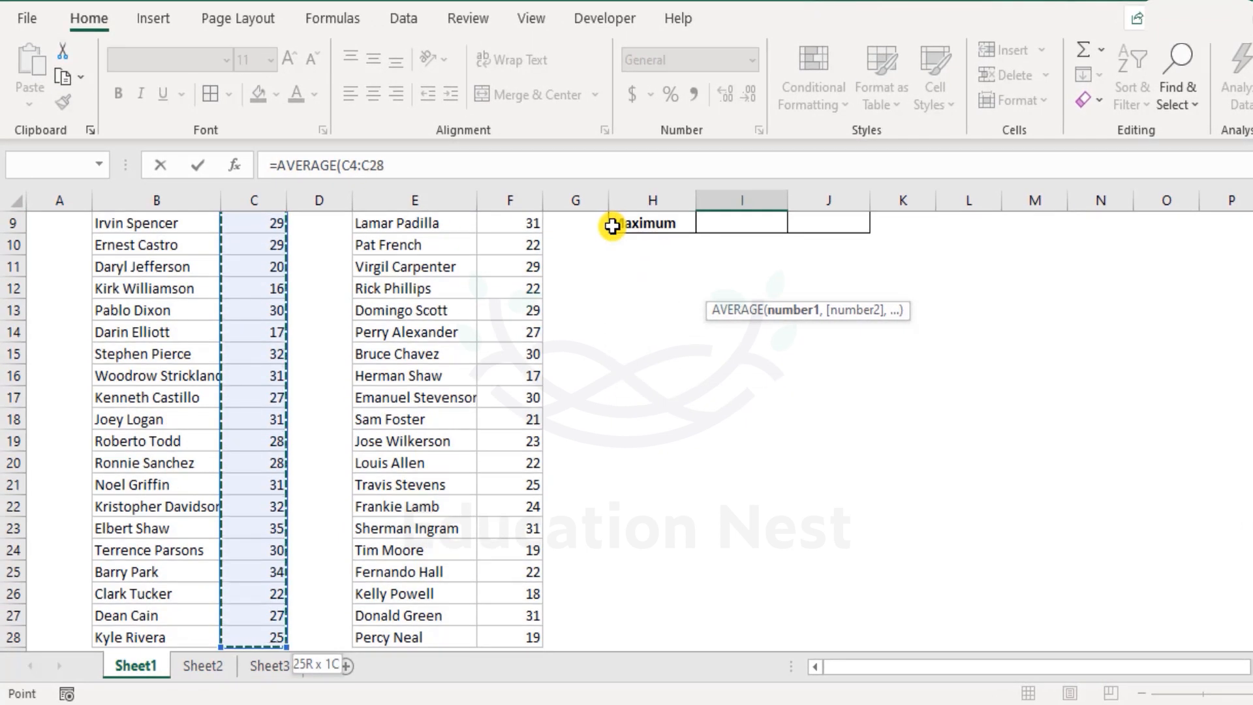
pyautogui.press('Return')
# Step: Enter a formula in J4 that averages the Fiery Eagles ages, =AVERAGE(F4:F28)
pyautogui.press('Up')
pyautogui.press('Up')
pyautogui.press('Down')
pyautogui.press('Right')
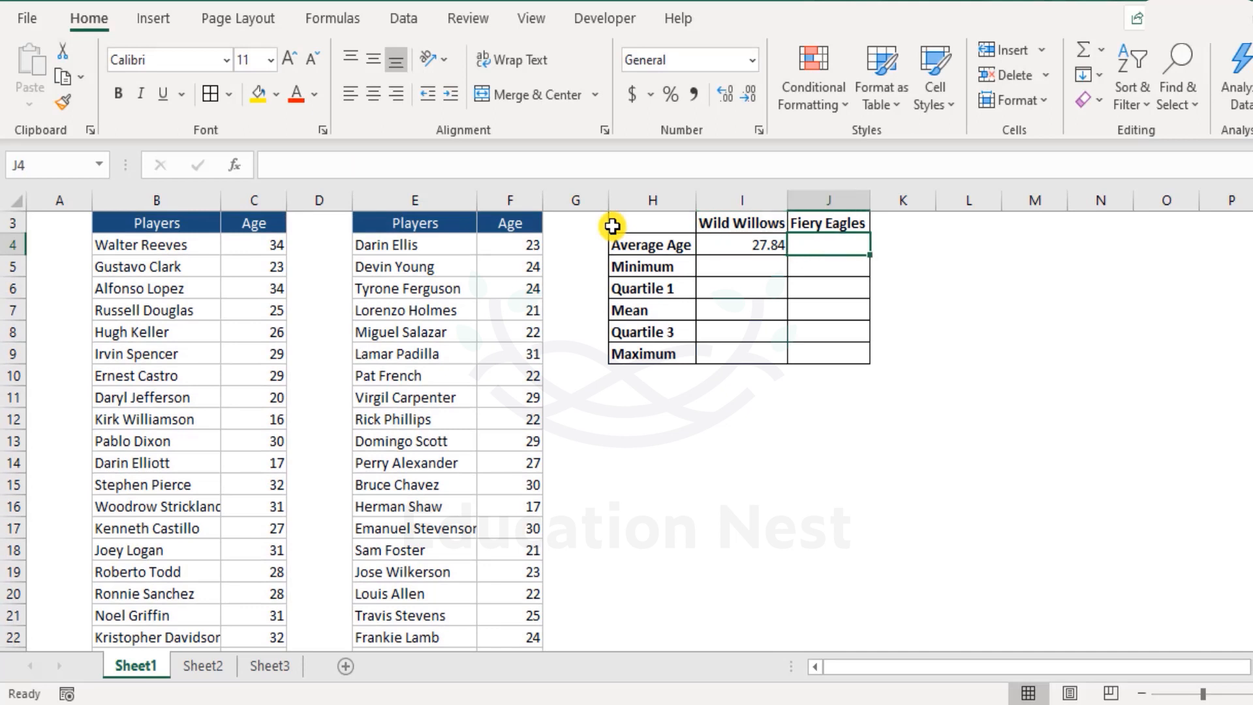
pyautogui.write('=')
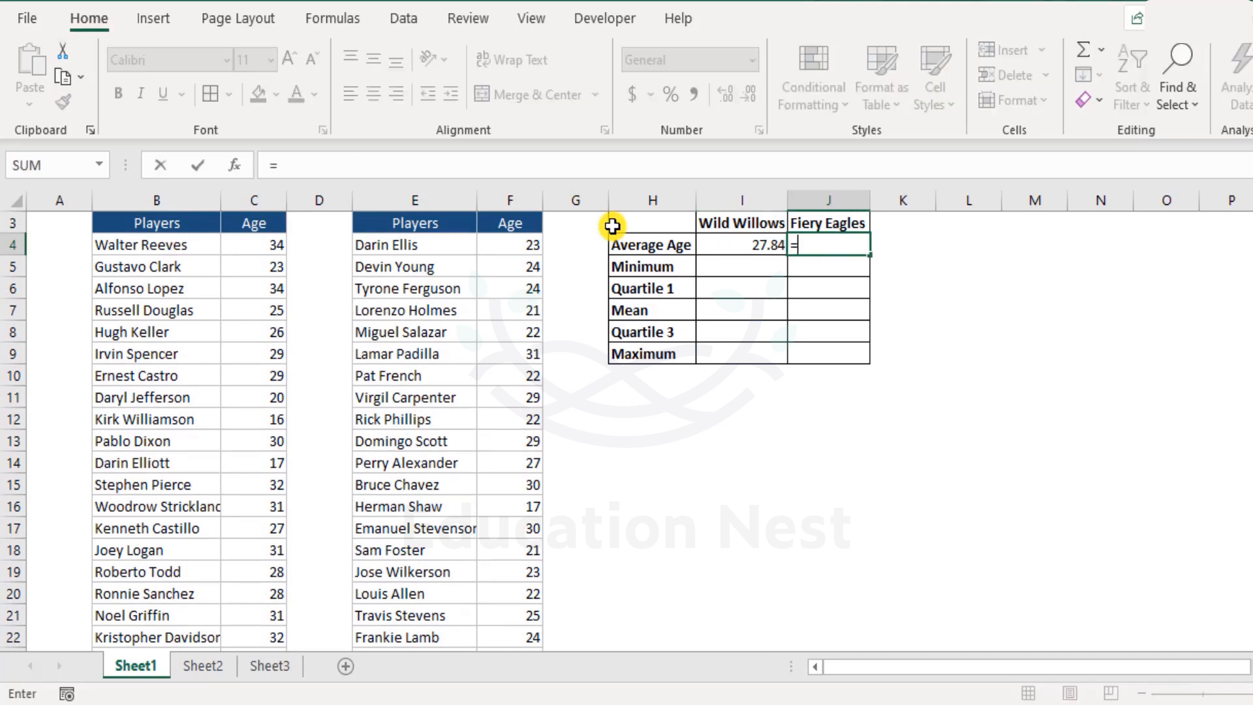
pyautogui.write('avera')
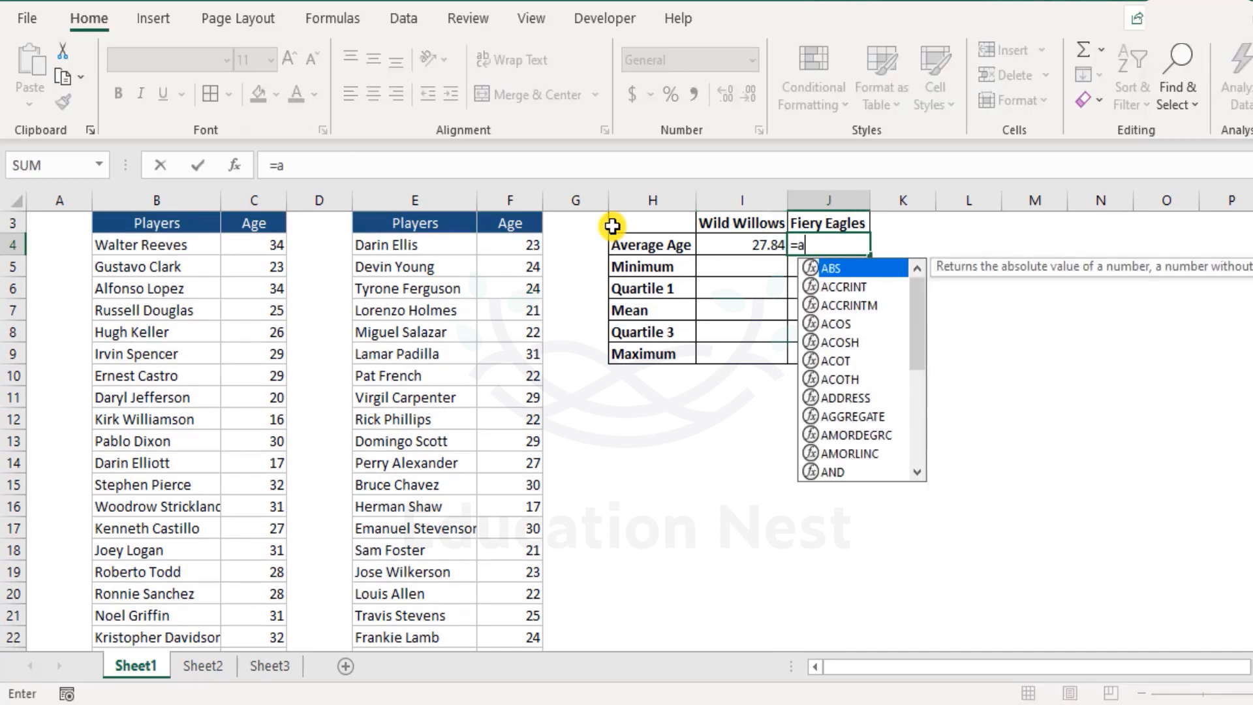
pyautogui.press('Tab')
pyautogui.press('Left')
pyautogui.press('Left')
pyautogui.press('Left')
pyautogui.press('Left')
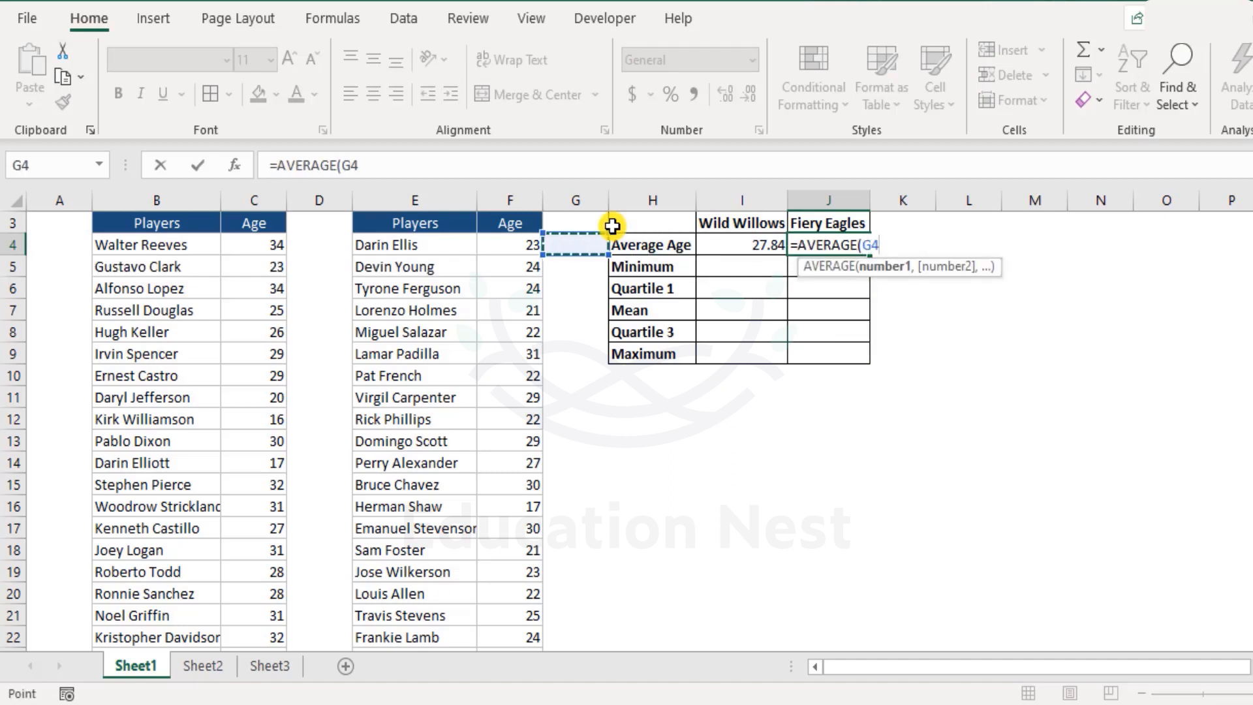
pyautogui.hotkey('ctrl', 'shift', 'Down')
pyautogui.hotkey('ctrl', 'Return')
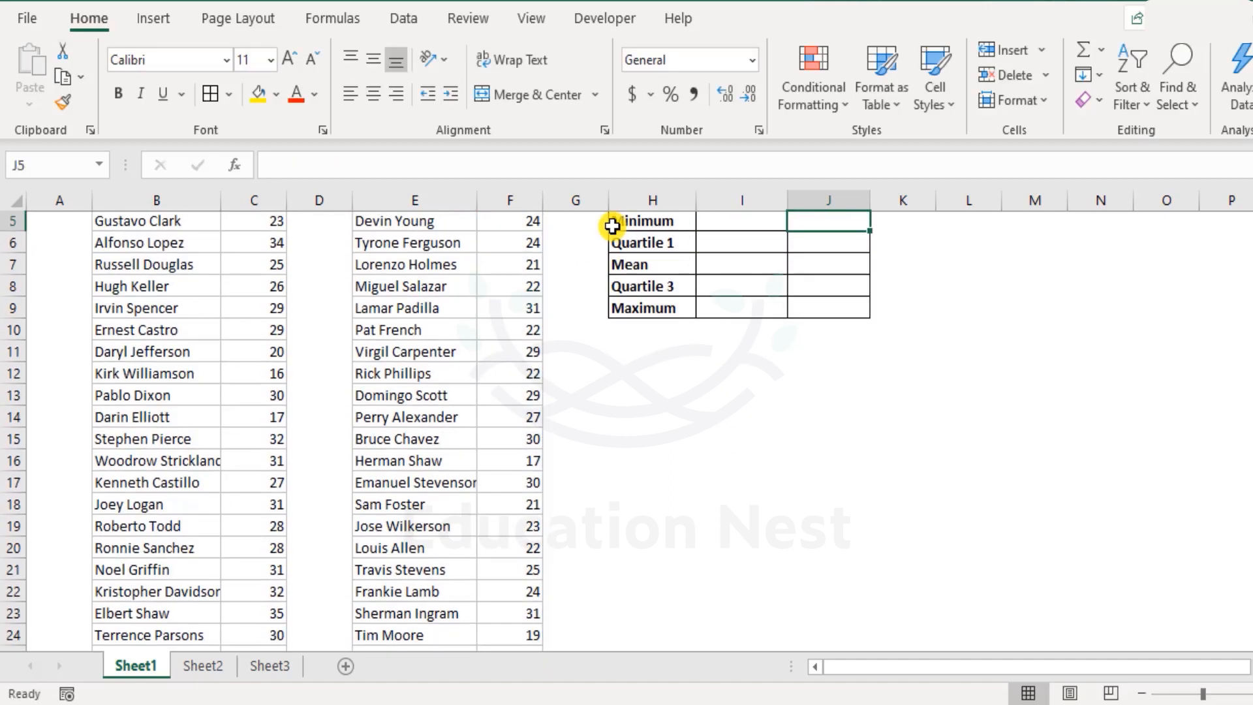
pyautogui.scroll(1, 612, 226)
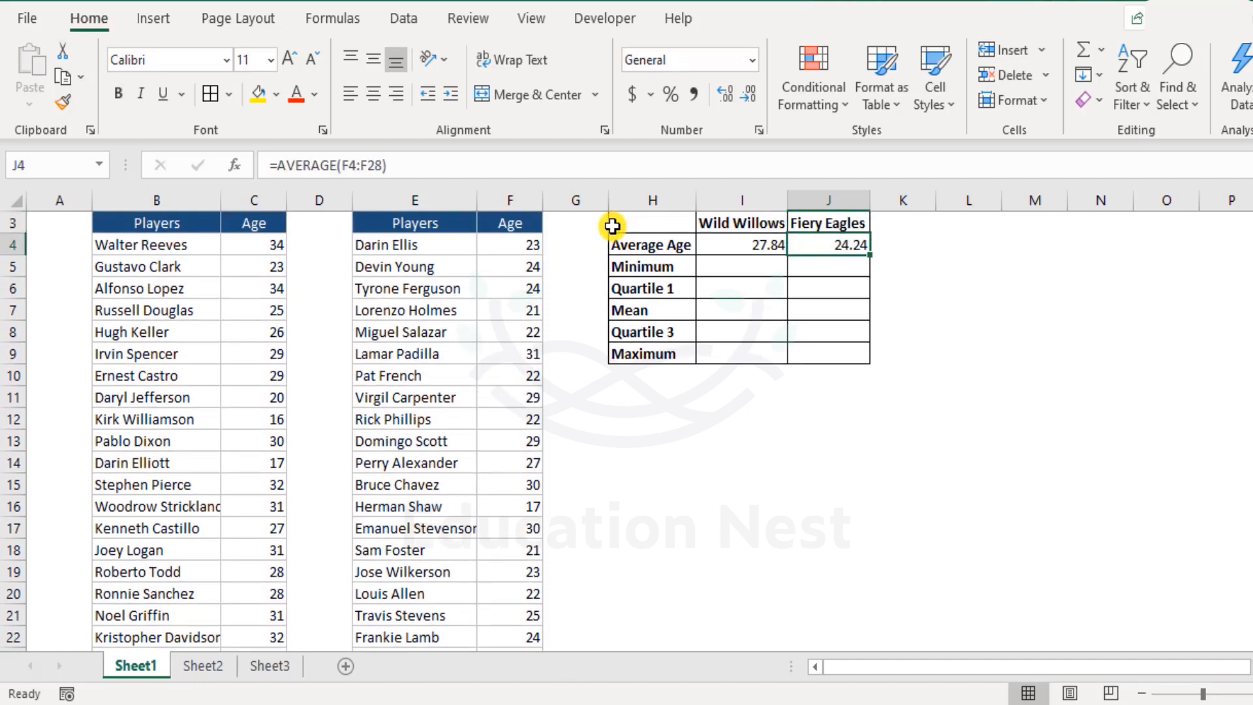
pyautogui.press('Left')
pyautogui.press('Left')
pyautogui.press('Up')
pyautogui.hotkey('shift', 'Right')
pyautogui.hotkey('shift', 'Right')
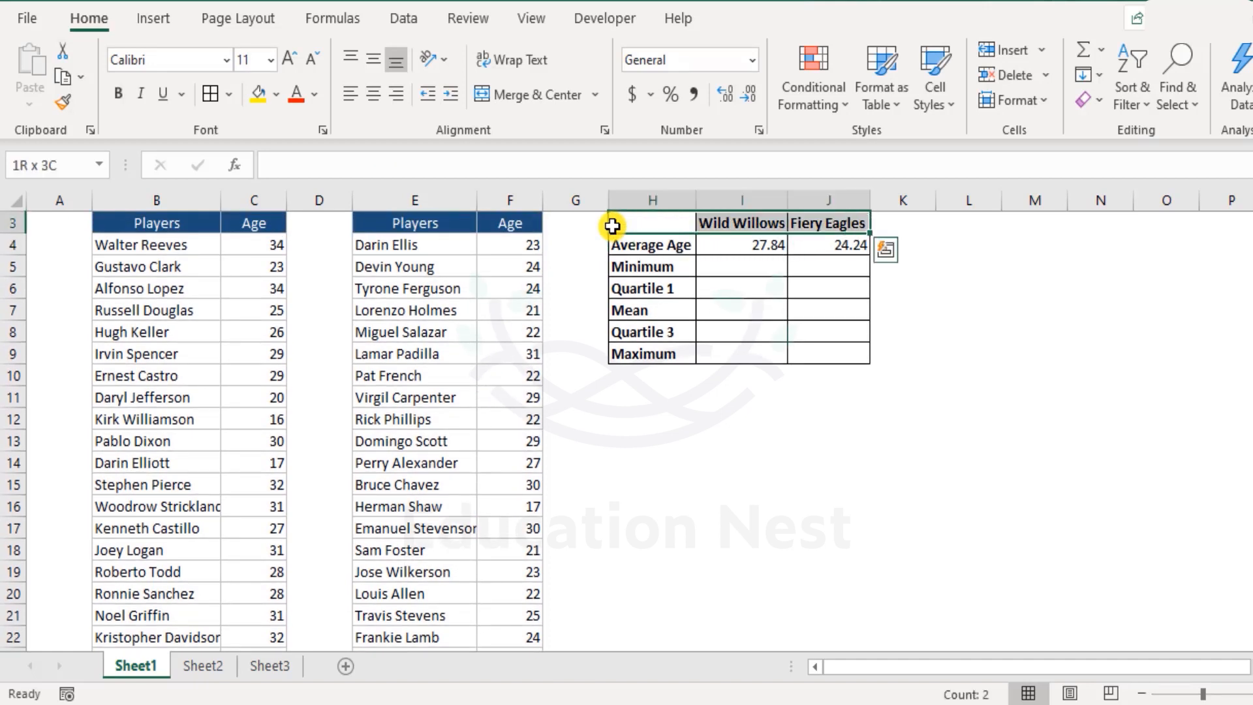
pyautogui.hotkey('shift', 'Down')
pyautogui.hotkey('shift', 'Down')
pyautogui.hotkey('shift', 'Down')
pyautogui.hotkey('shift', 'Down')
pyautogui.hotkey('shift', 'Down')
pyautogui.hotkey('shift', 'Down')
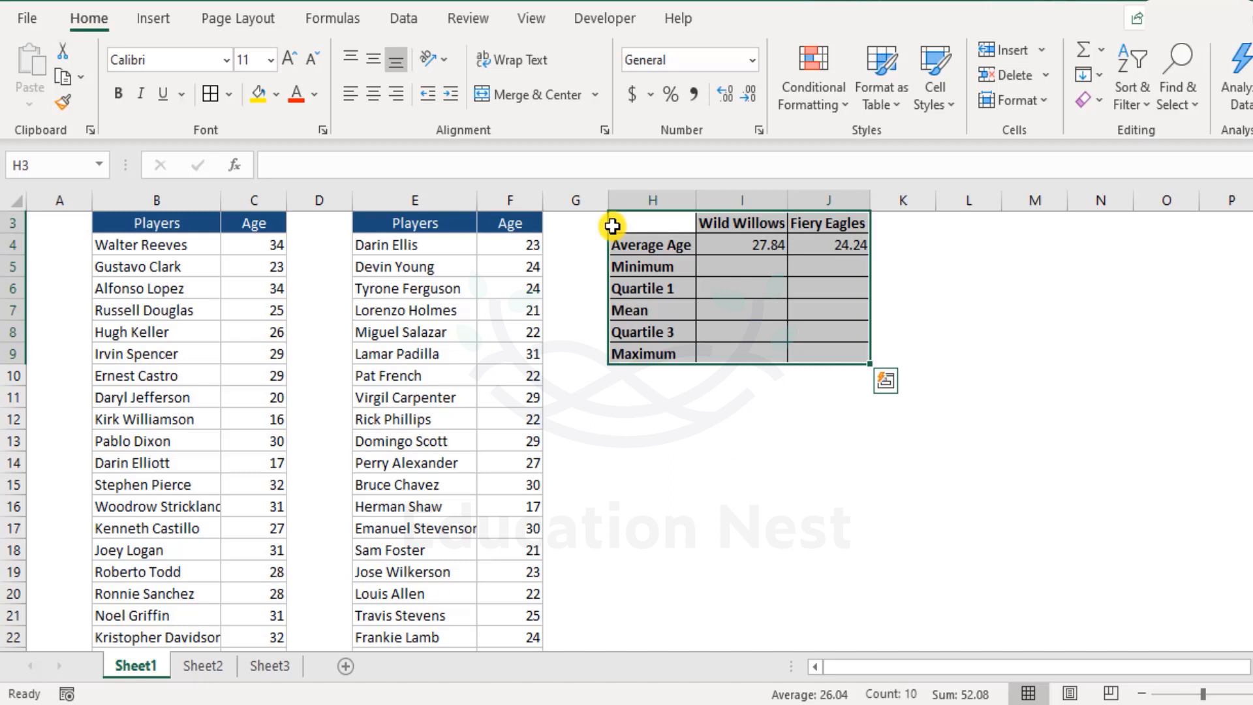
# Step: Calculate the minimum Wild Willows age in I5 with a MIN formula over C4:C28
pyautogui.press('Down')
pyautogui.press('Down')
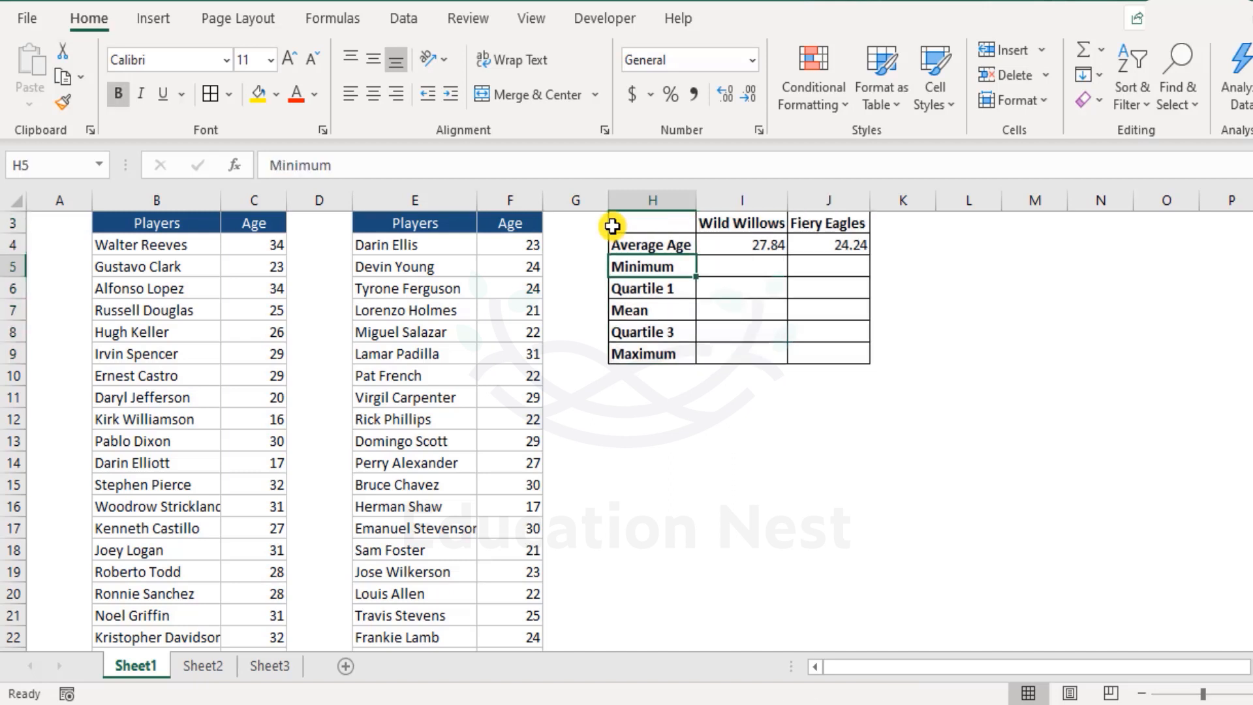
pyautogui.press('Right')
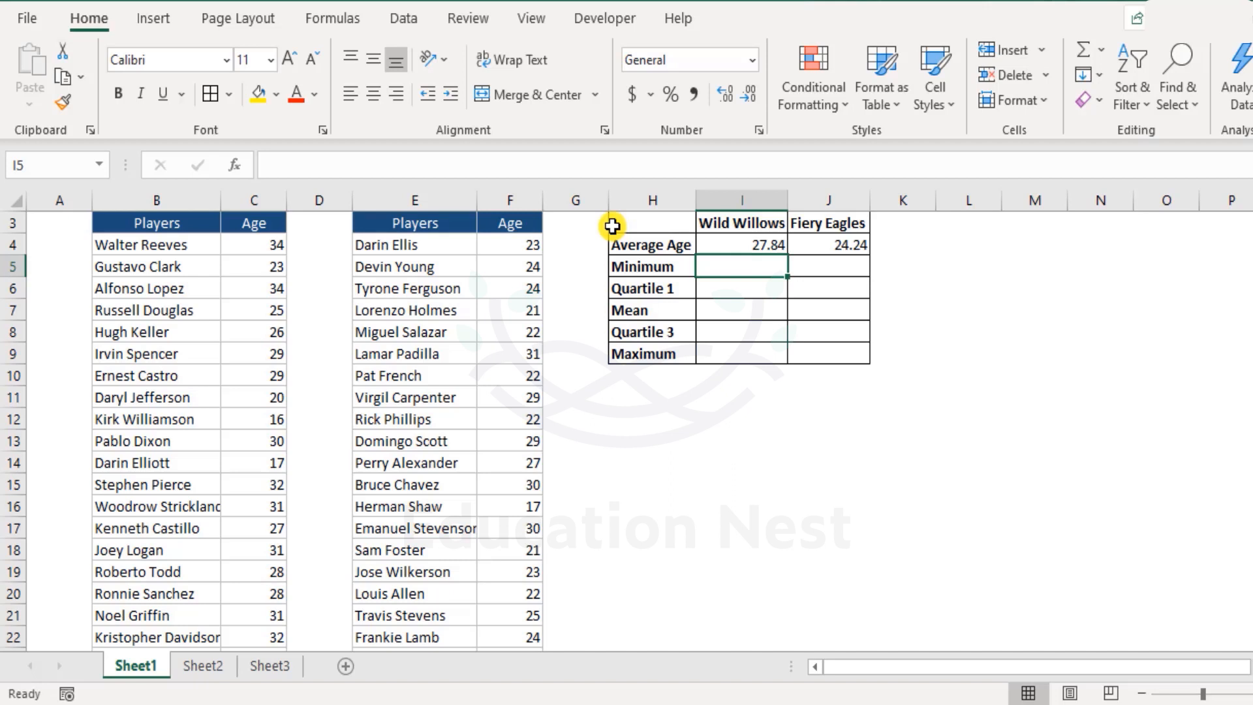
pyautogui.write('=min')
pyautogui.press('Tab')
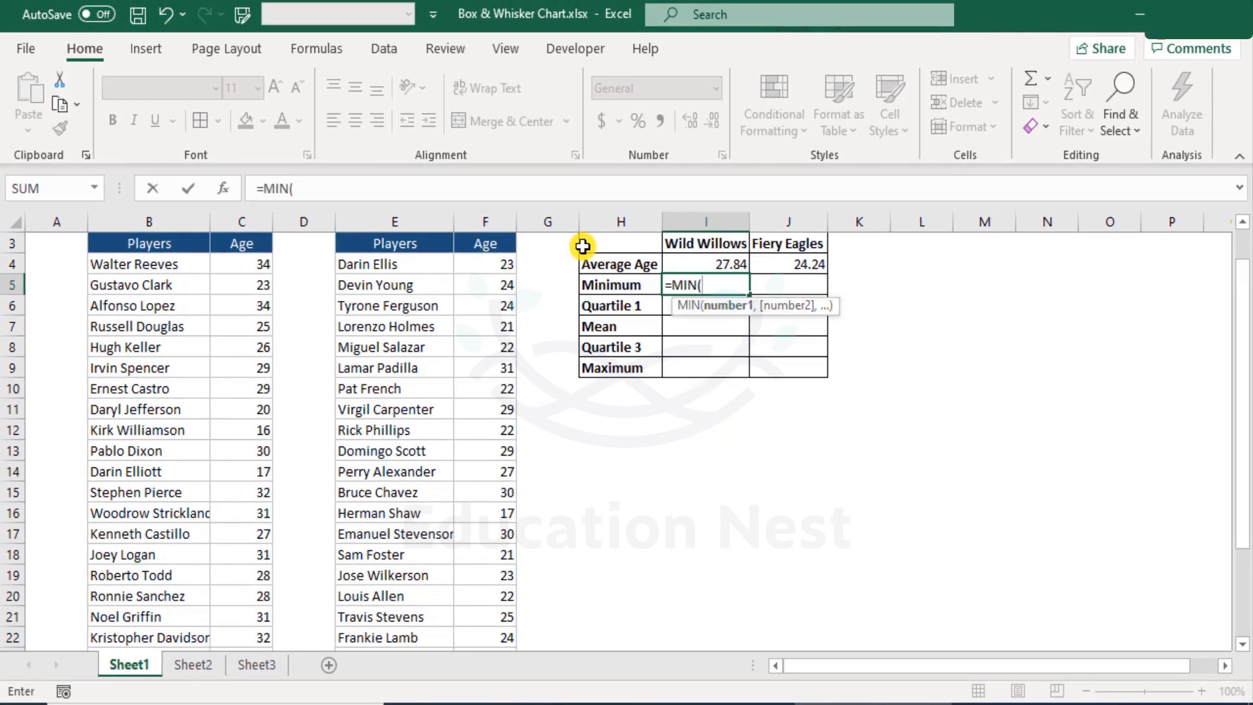
pyautogui.press('Left')
pyautogui.press('Left')
pyautogui.press('Left')
pyautogui.press('Left')
pyautogui.press('Left')
pyautogui.hotkey('ctrl', 'shift', 'Down')
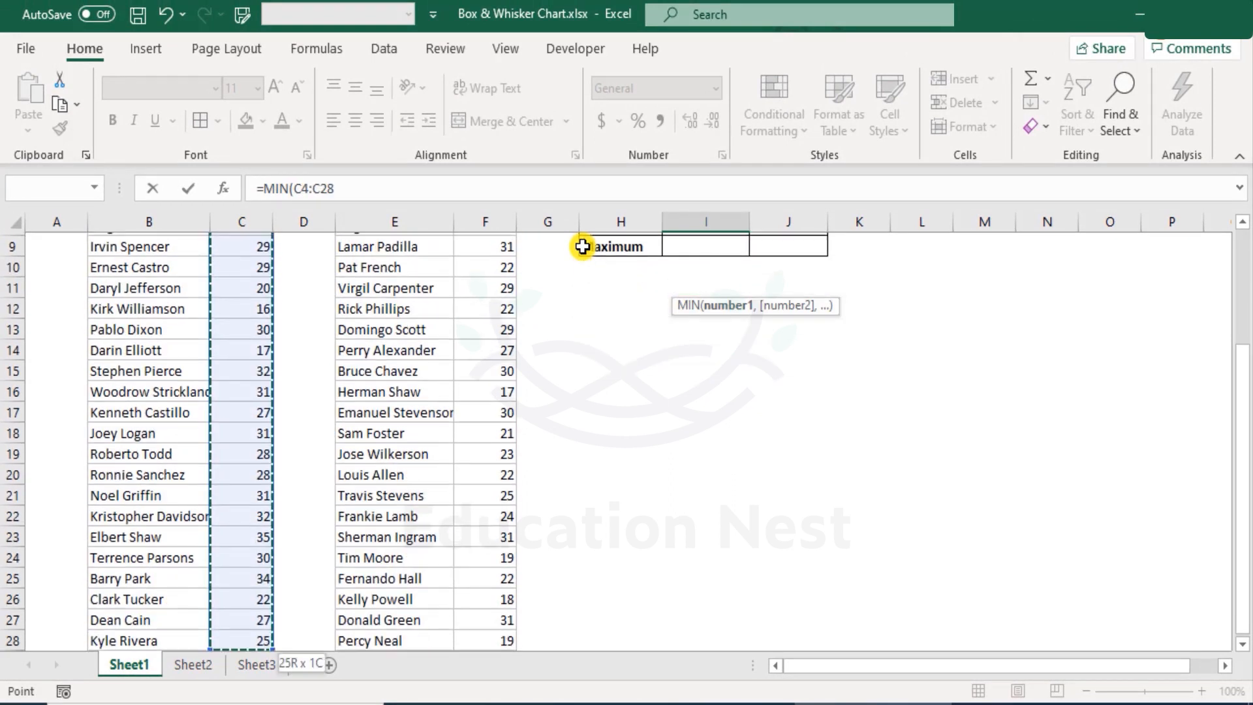
pyautogui.press('Return')
# Step: Calculate the minimum Fiery Eagles age in J5 with a MIN formula over F4:F28
pyautogui.press('Up')
pyautogui.press('Right')
pyautogui.scroll(1, 609, 225)
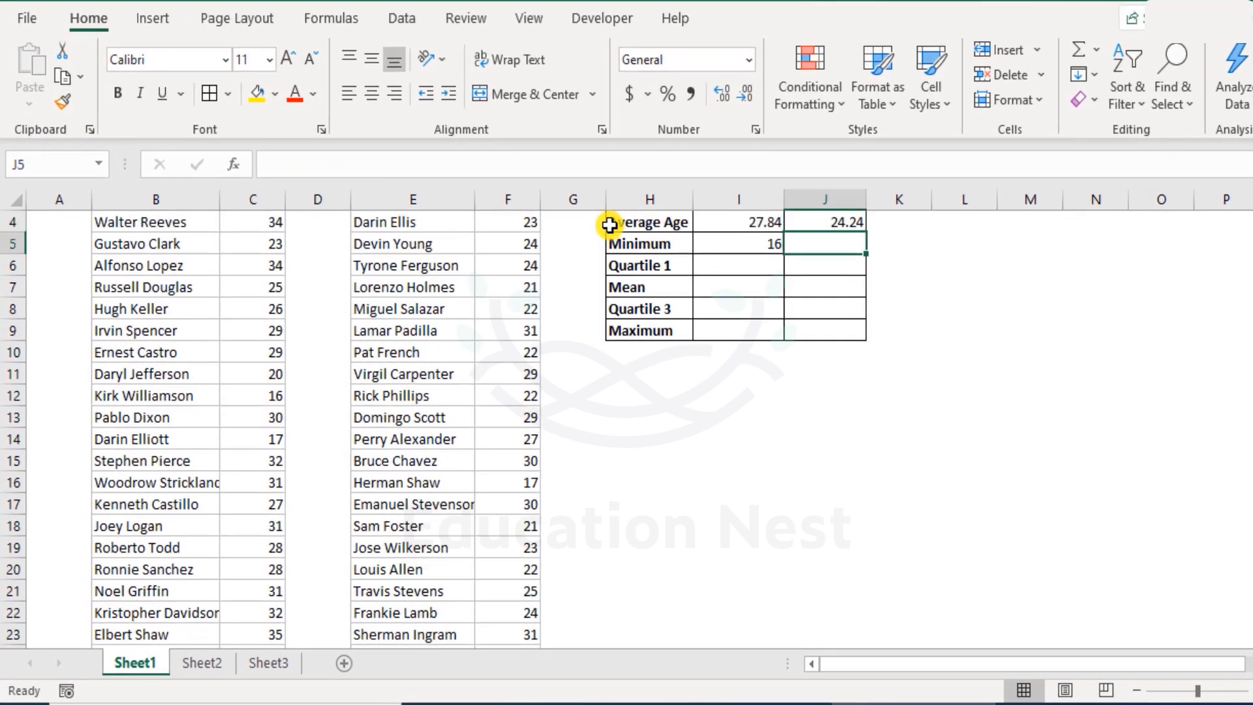
pyautogui.write('=min')
pyautogui.press('Tab')
pyautogui.press('Left')
pyautogui.press('Left')
pyautogui.press('Left')
pyautogui.press('Left')
pyautogui.press('Up')
pyautogui.press('Up')
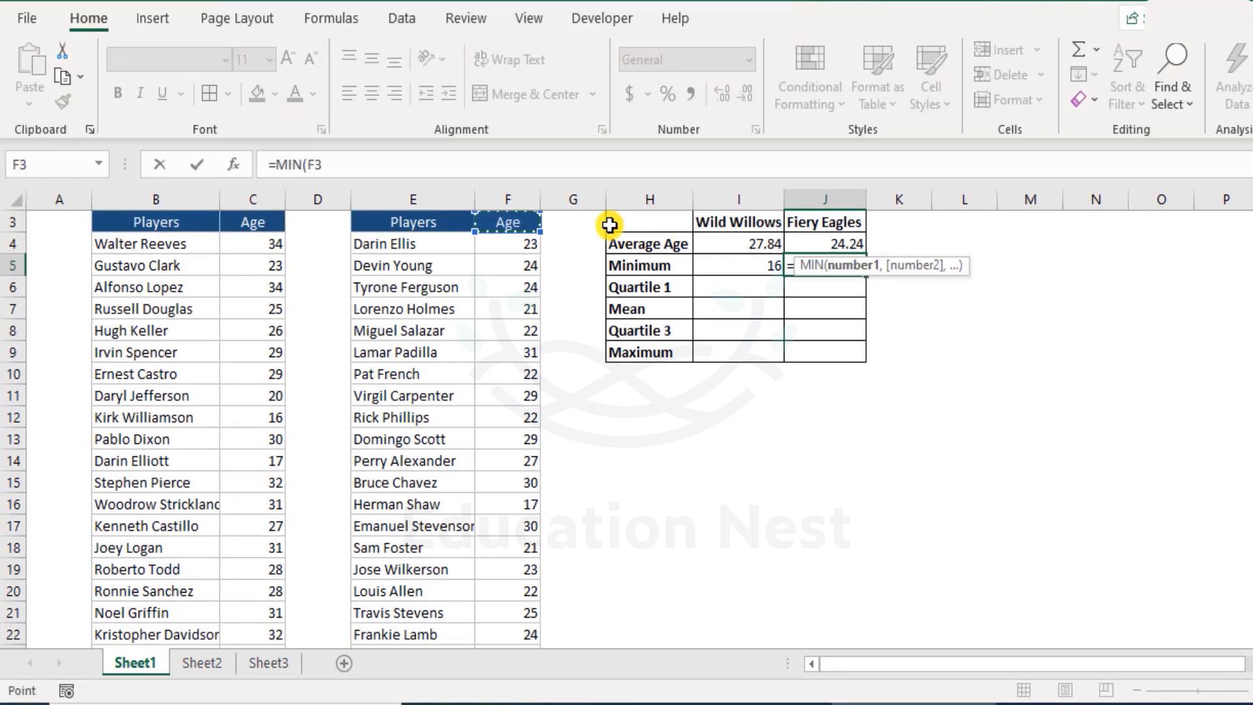
pyautogui.press('Down')
pyautogui.hotkey('ctrl', 'shift', 'Down')
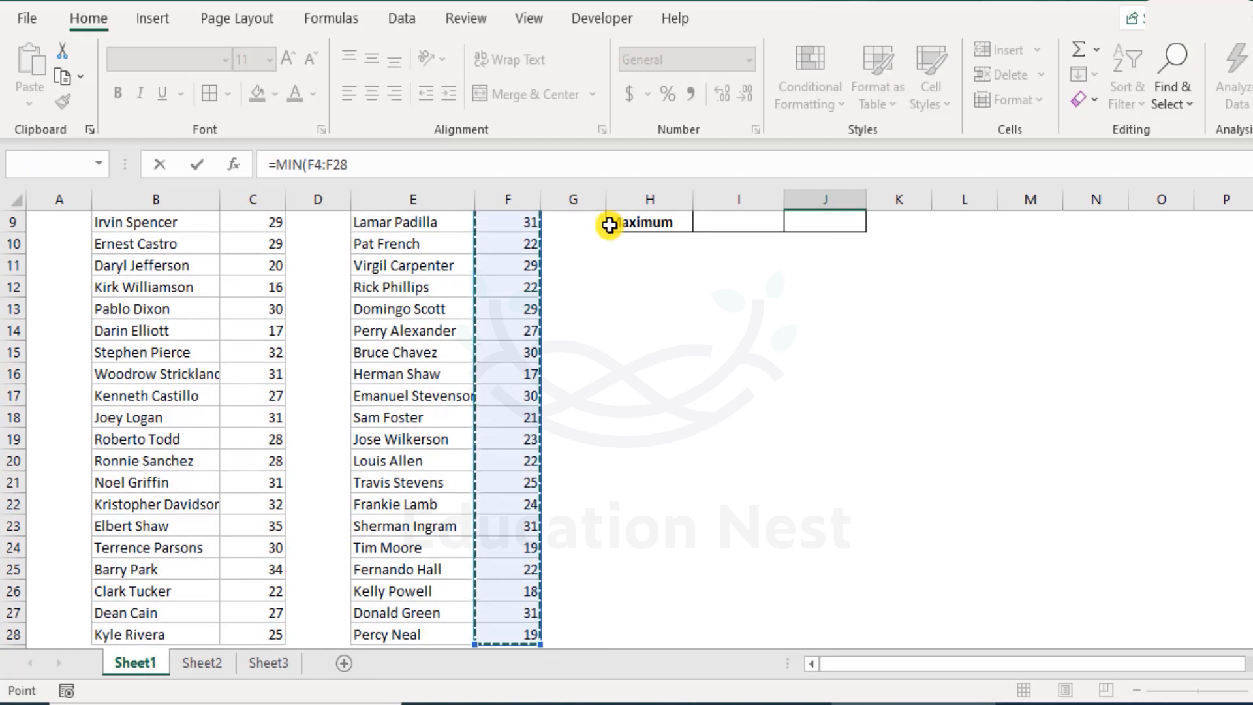
pyautogui.press('Return')
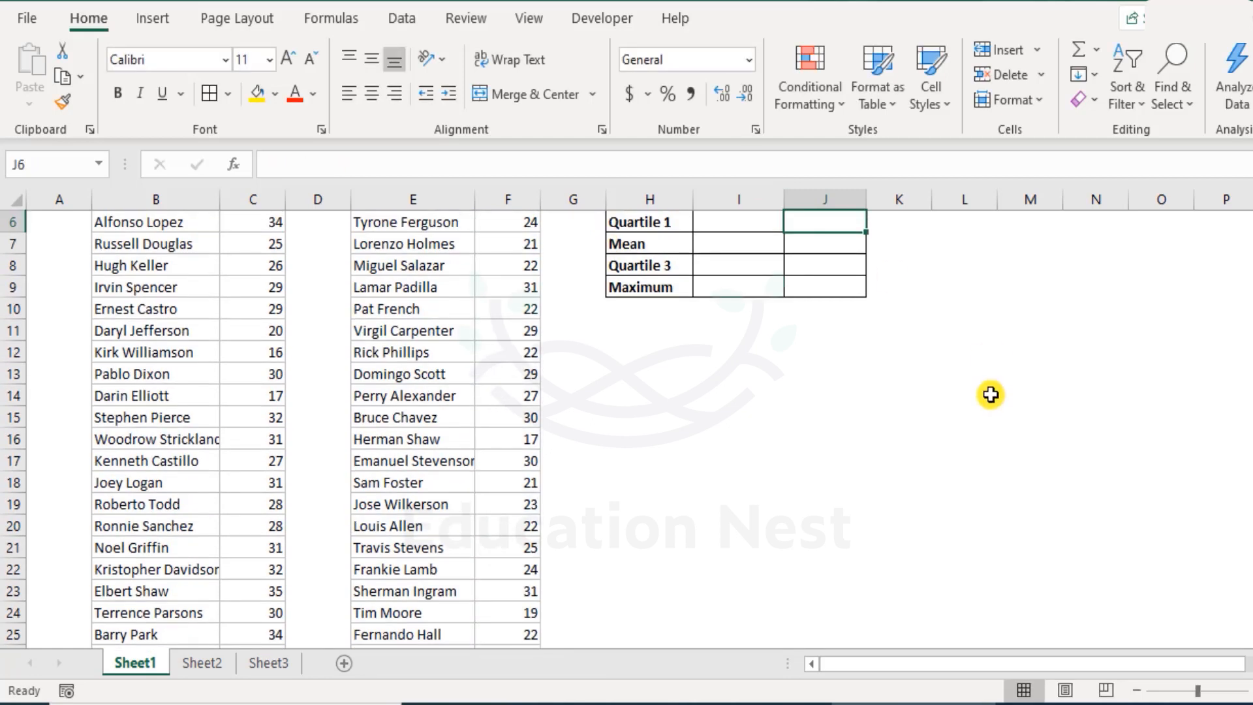
pyautogui.scroll(2, 991, 391)
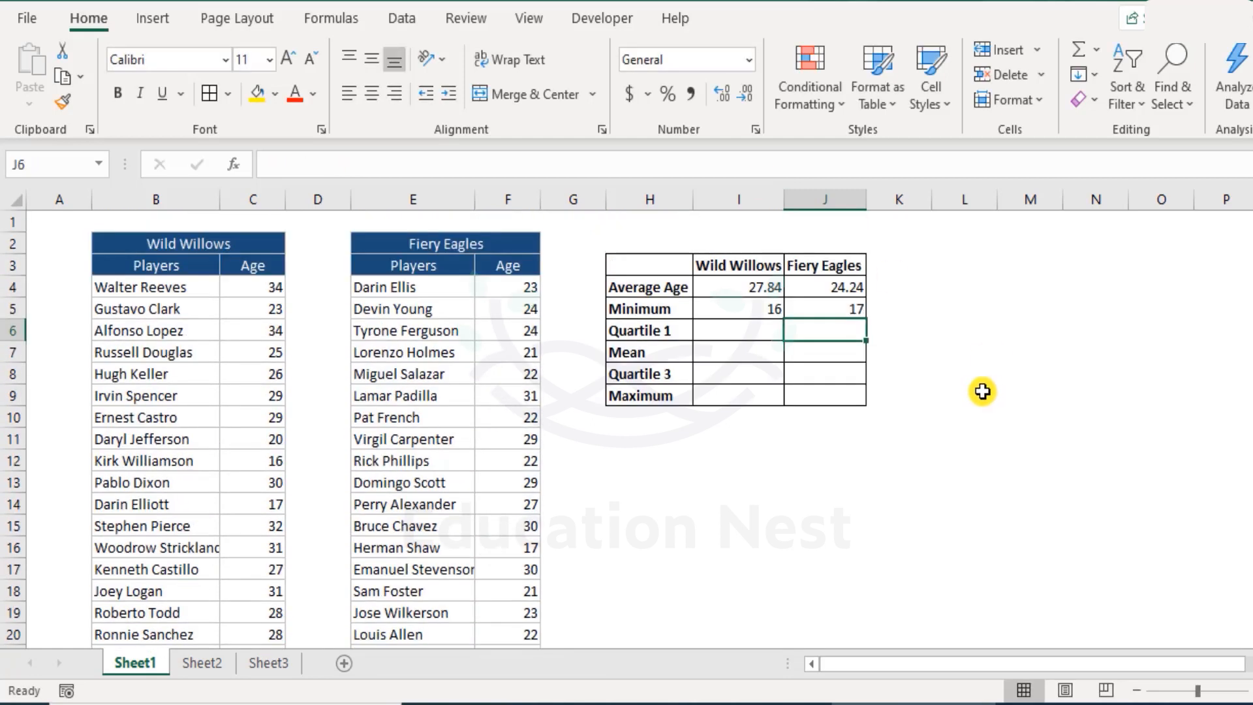
pyautogui.click(745, 330)
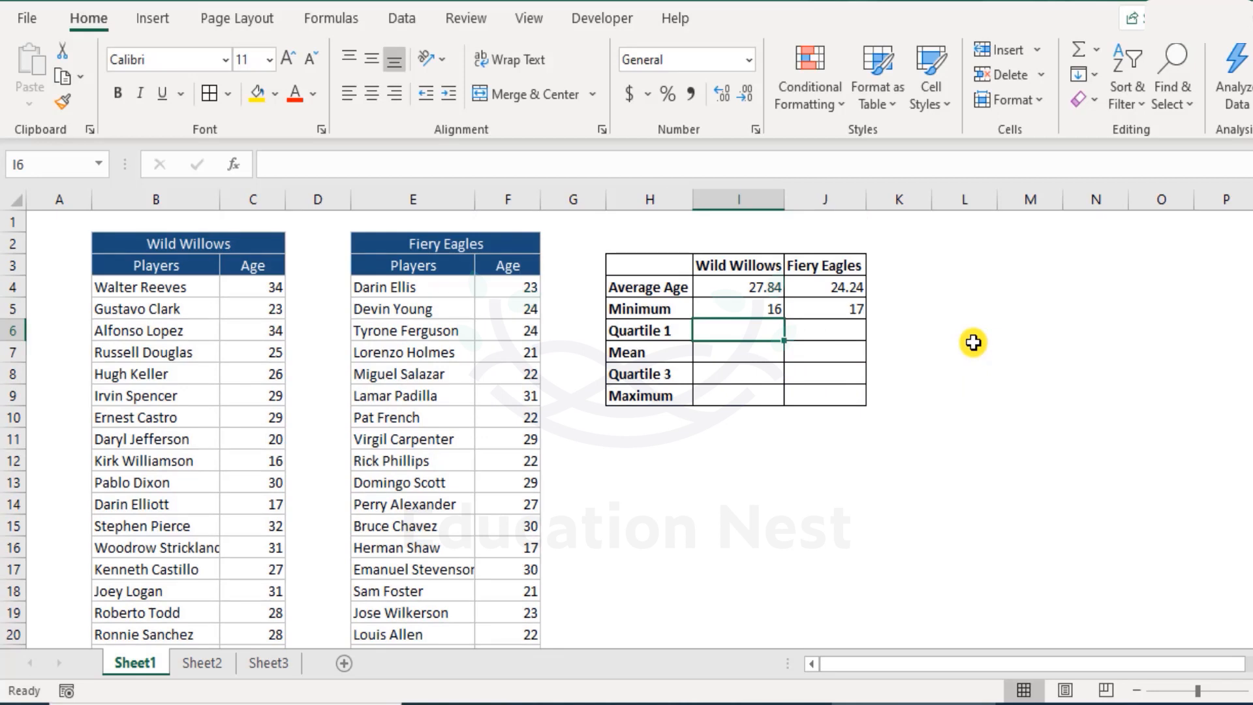
pyautogui.click(734, 351)
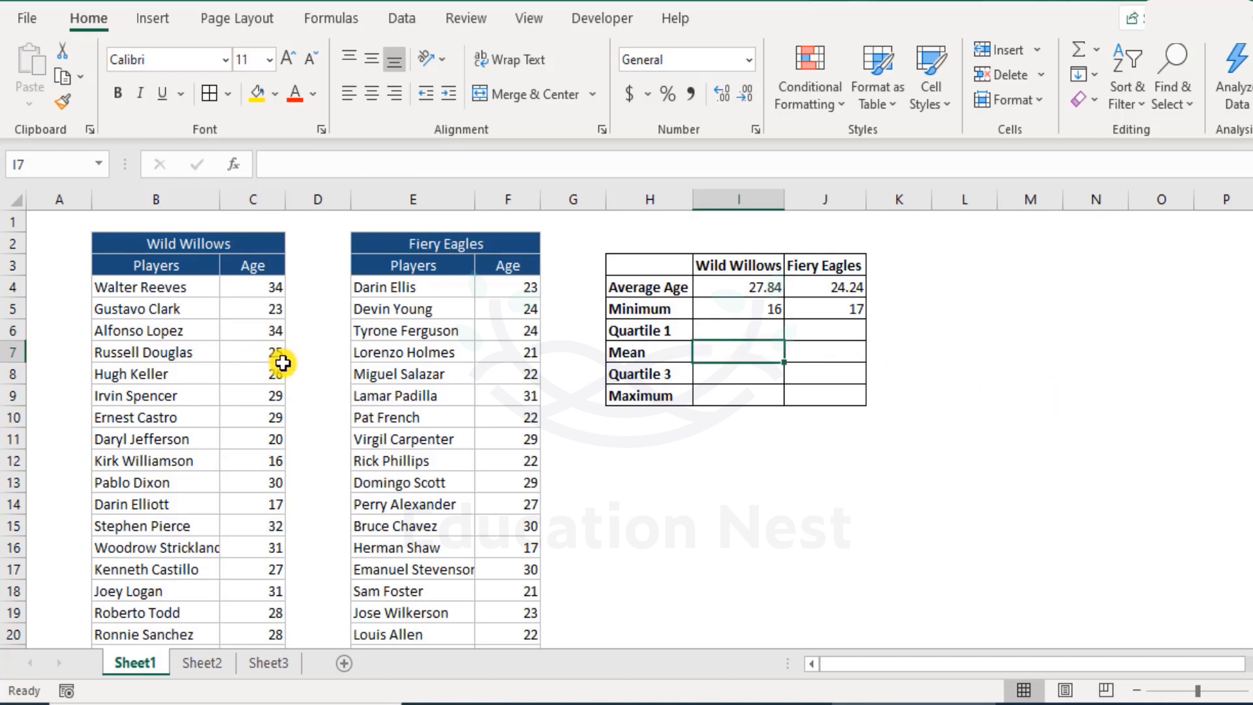
pyautogui.scroll(-4, 287, 369)
pyautogui.scroll(4, 253, 520)
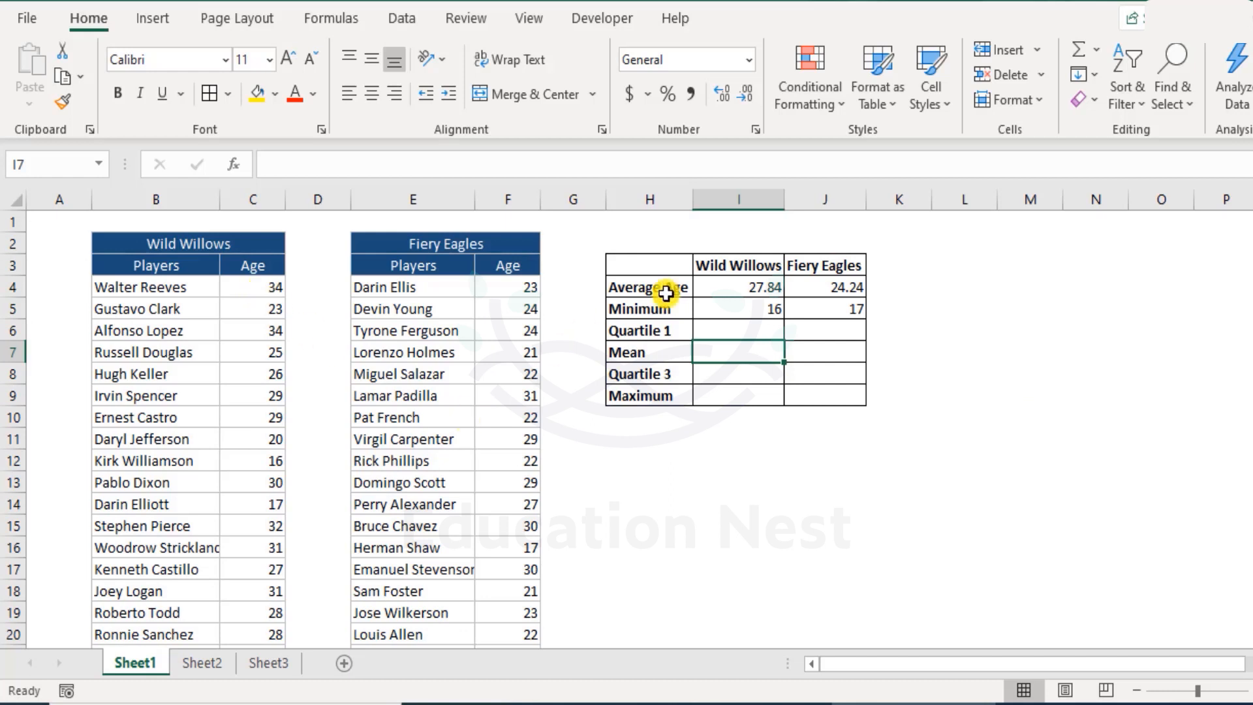
# Step: Change the row label in H7 to "Median"
pyautogui.doubleClick(648, 352)
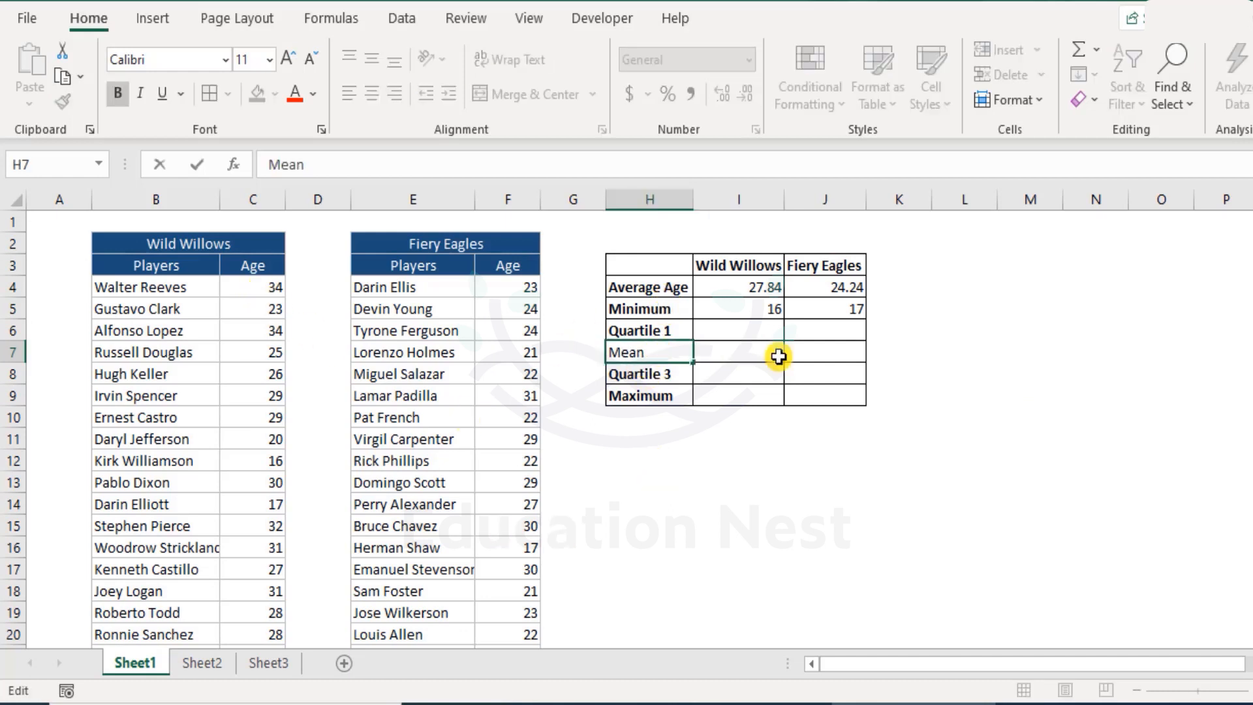
pyautogui.press('Return')
pyautogui.press('Up')
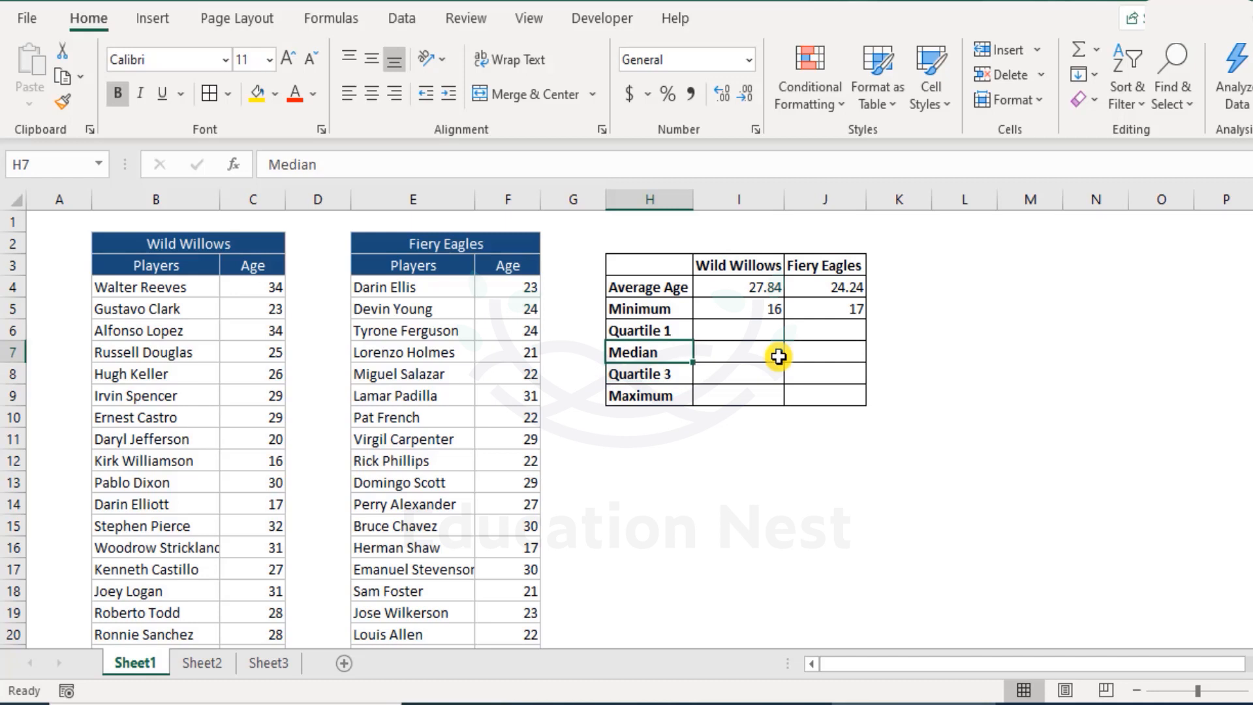
pyautogui.click(778, 356)
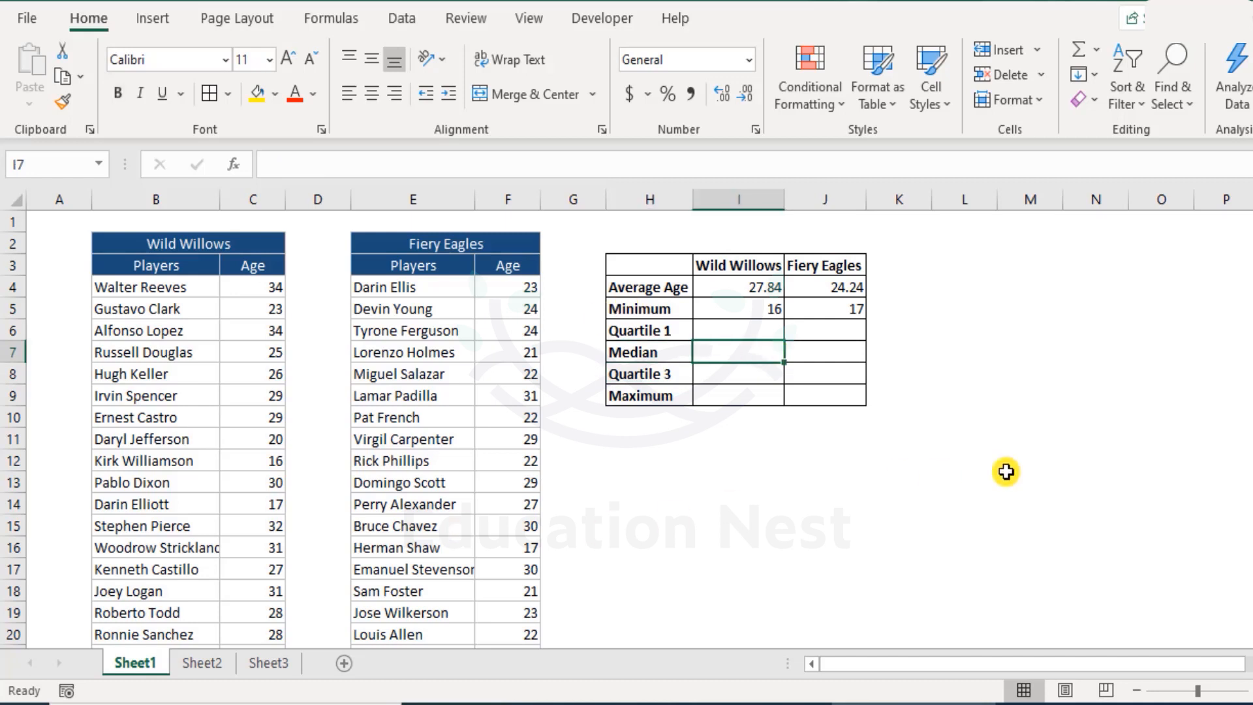
# Step: Copy the Wild Willows ages in C4:C28 and paste them as values only, starting at L4
pyautogui.moveTo(265, 285); pyautogui.dragTo(244, 614)
pyautogui.scroll(3, 252, 428)
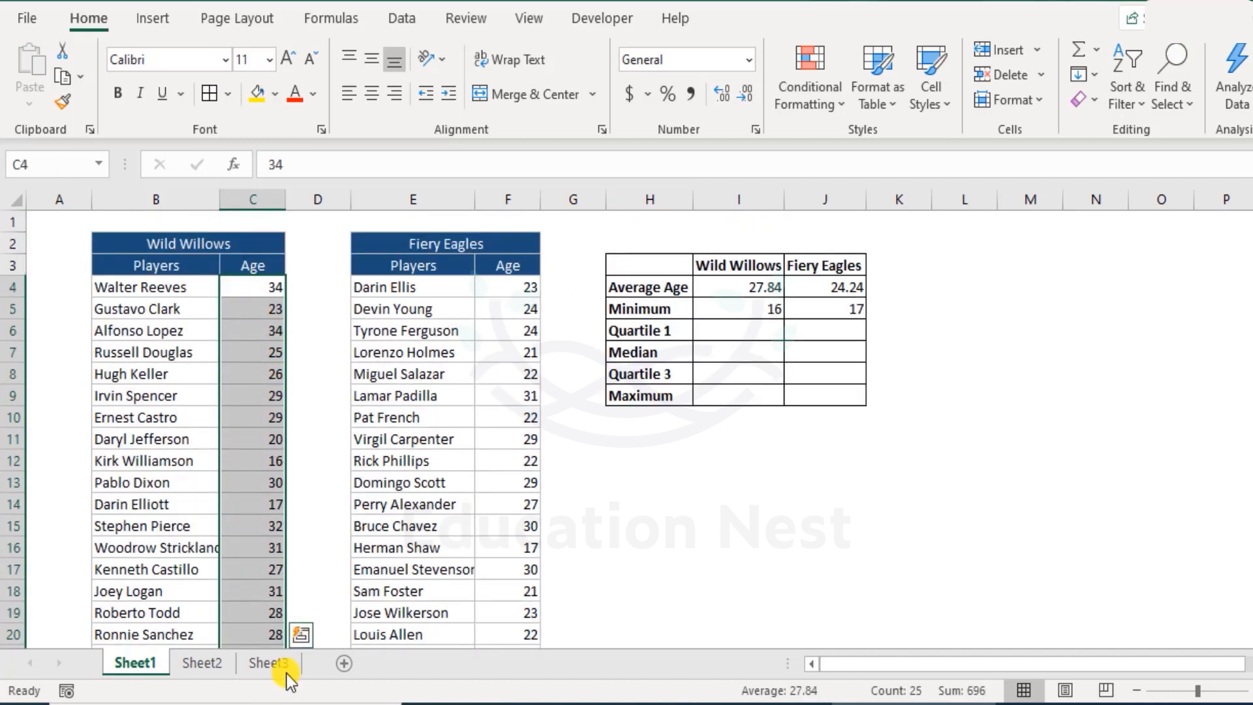
pyautogui.scroll(-1, 268, 554)
pyautogui.scroll(-3, 268, 554)
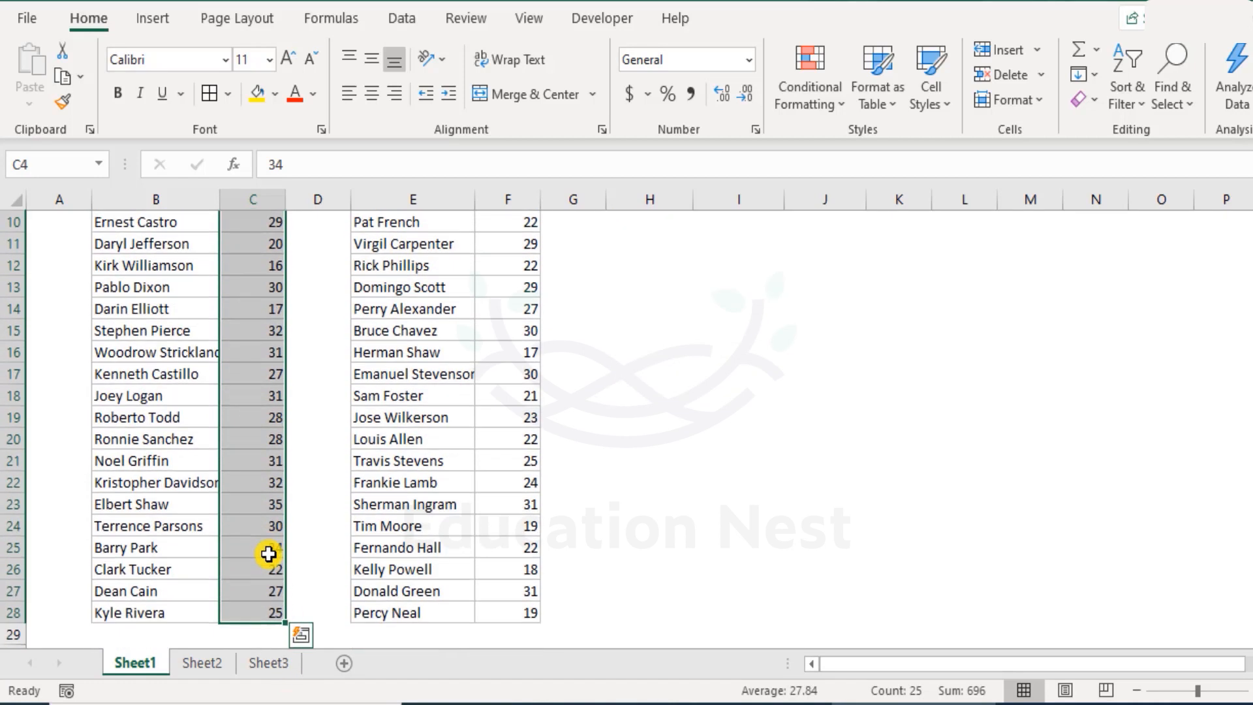
pyautogui.scroll(3, 261, 560)
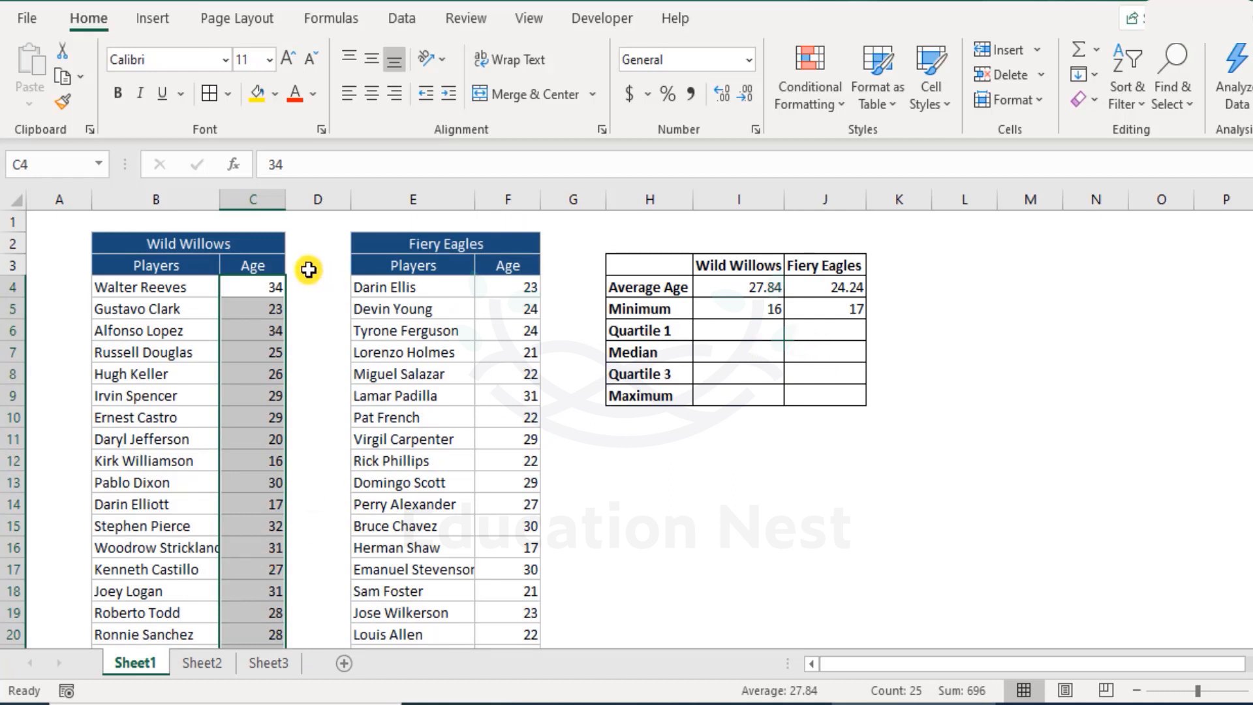
pyautogui.hotkey('ctrl', 'c')
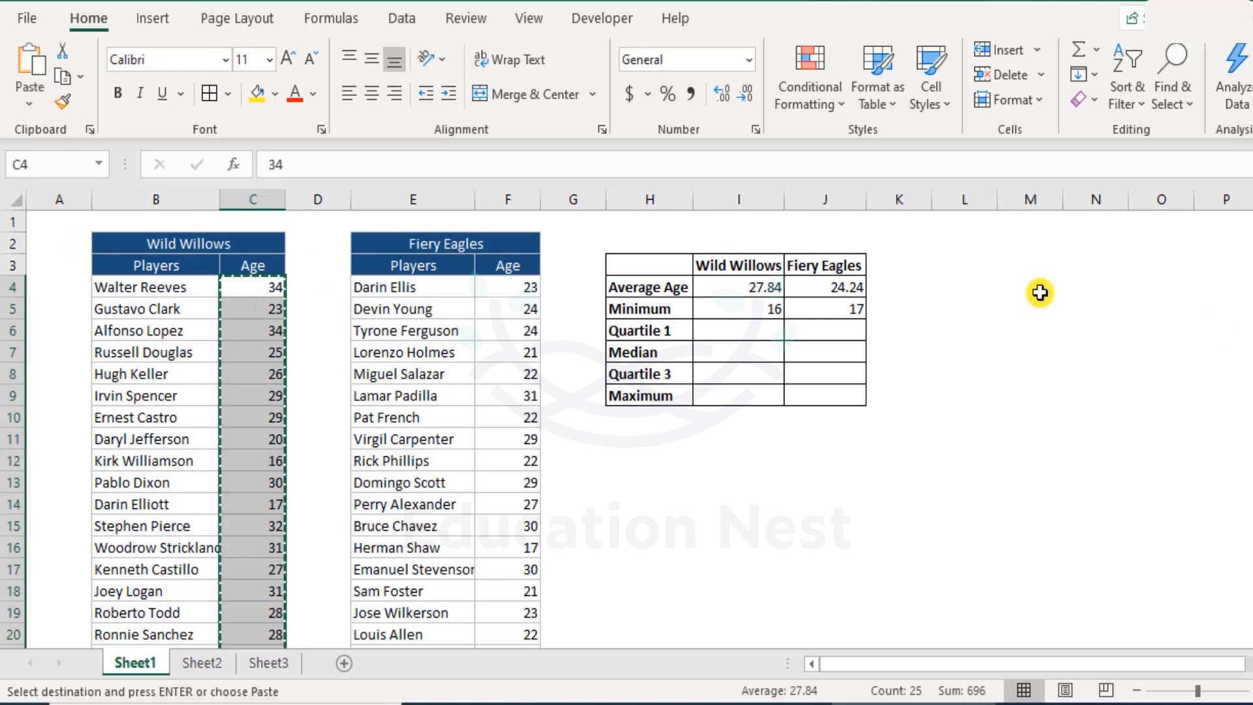
pyautogui.rightClick(997, 287)
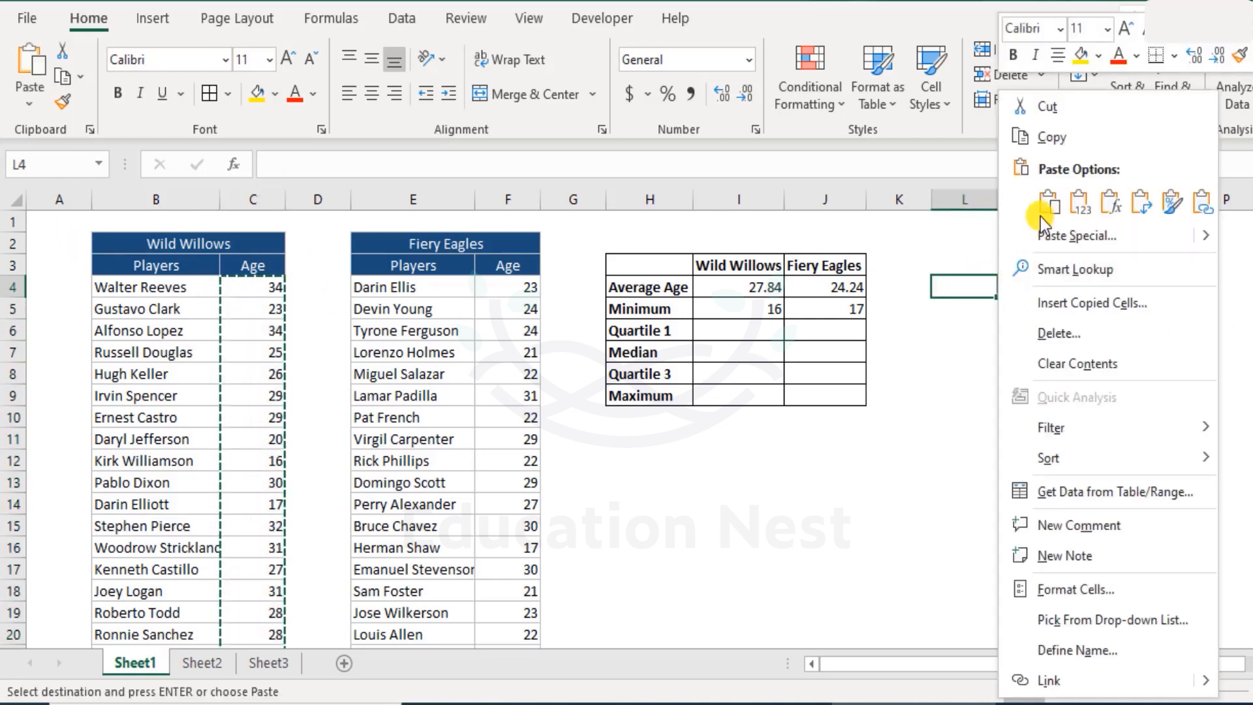
pyautogui.click(1078, 206)
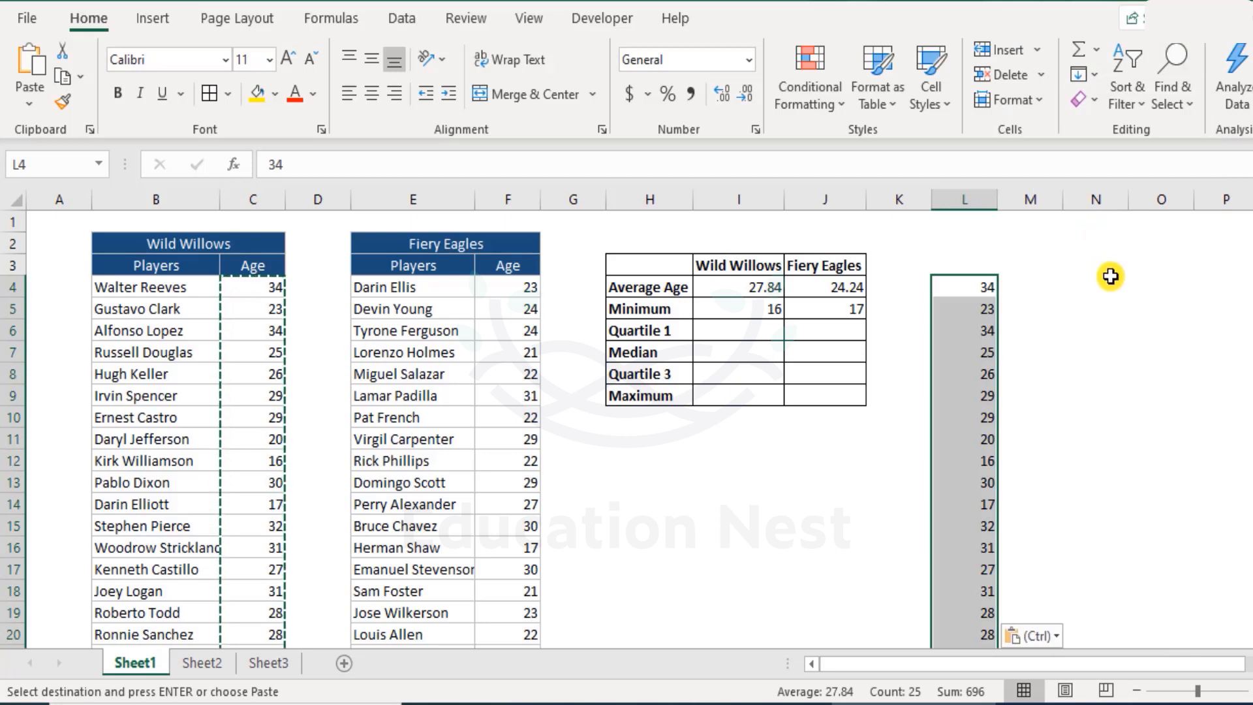
pyautogui.scroll(-5, 976, 464)
pyautogui.scroll(5, 976, 464)
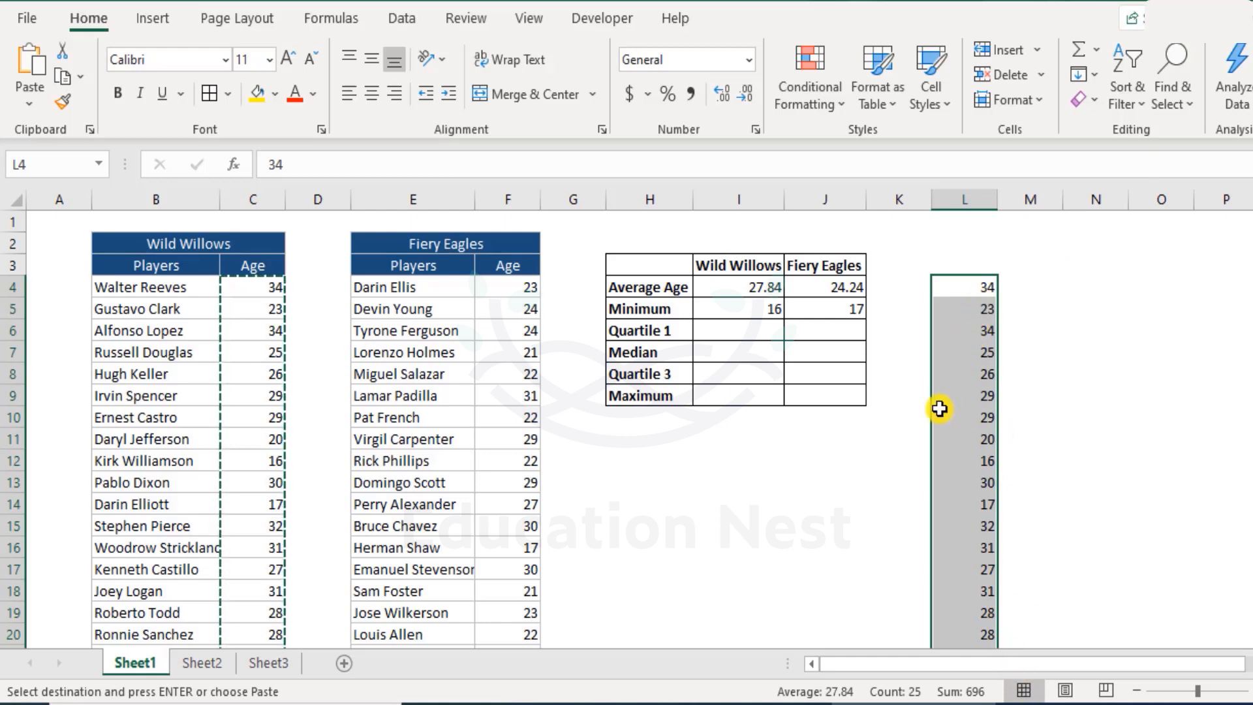
# Step: Sort the copied Wild Willows ages in L4:L28 from smallest to largest
pyautogui.click(1134, 86)
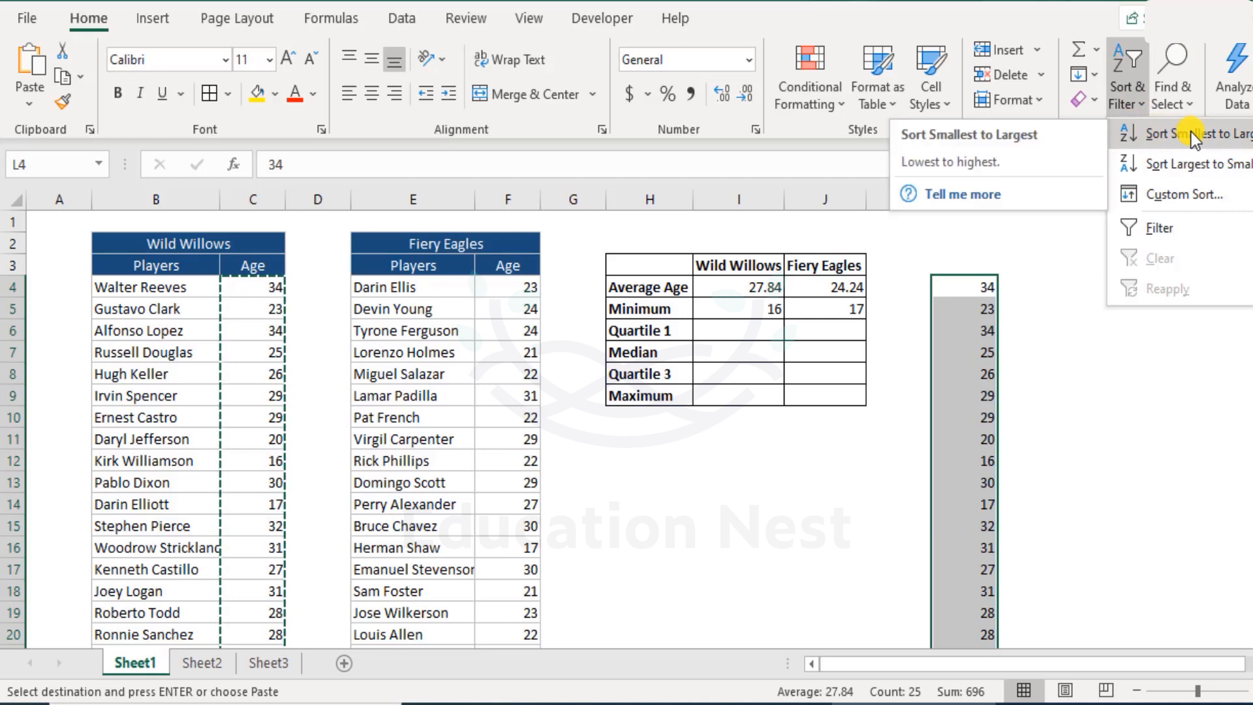
pyautogui.click(1192, 132)
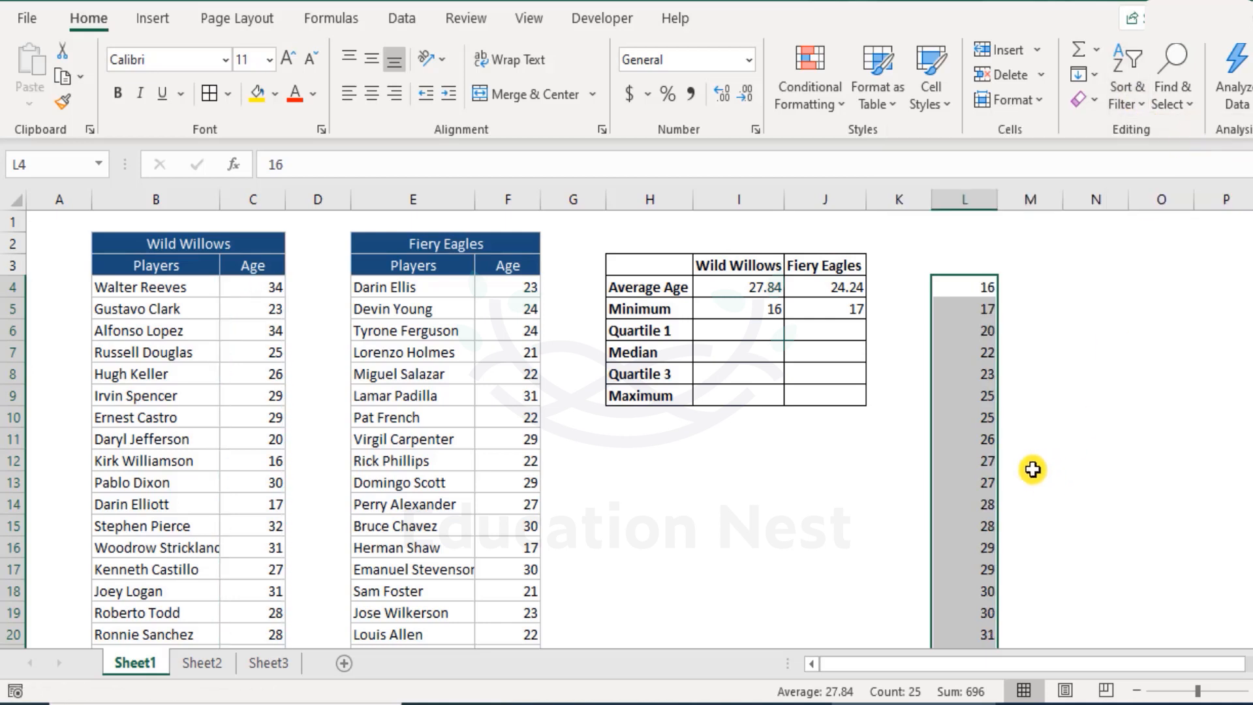
pyautogui.click(973, 326)
pyautogui.scroll(-6, 973, 326)
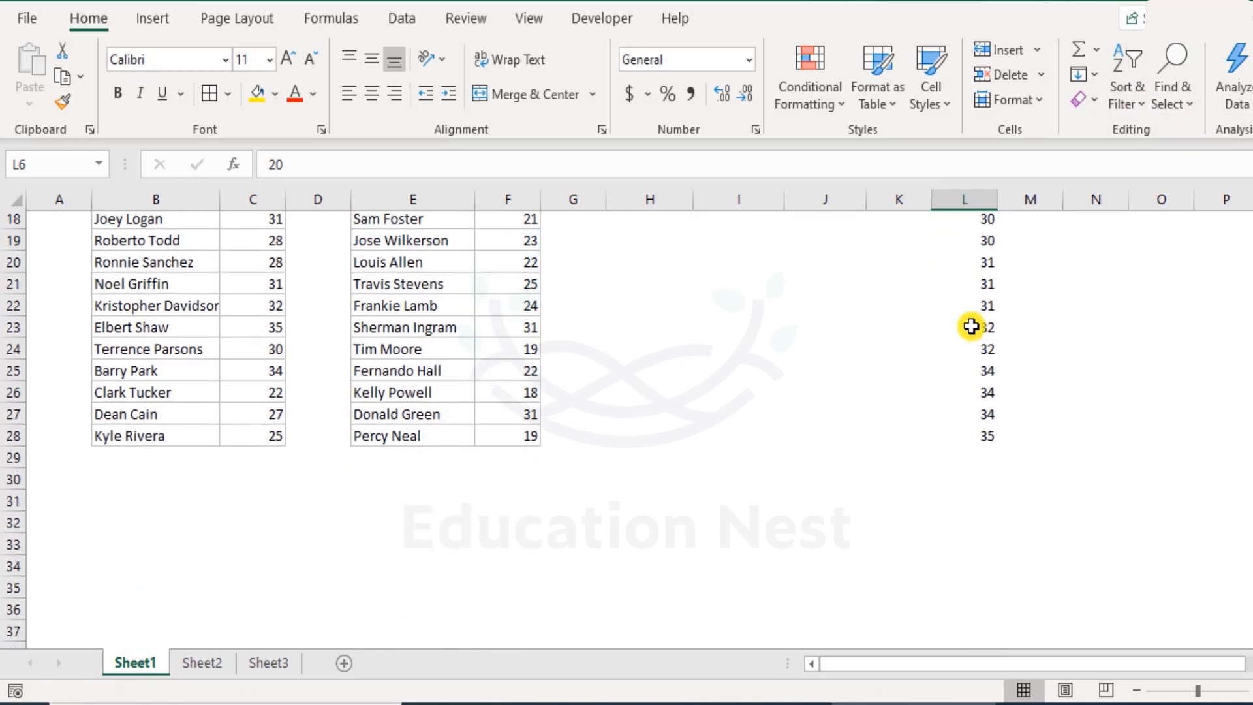
pyautogui.scroll(6, 972, 326)
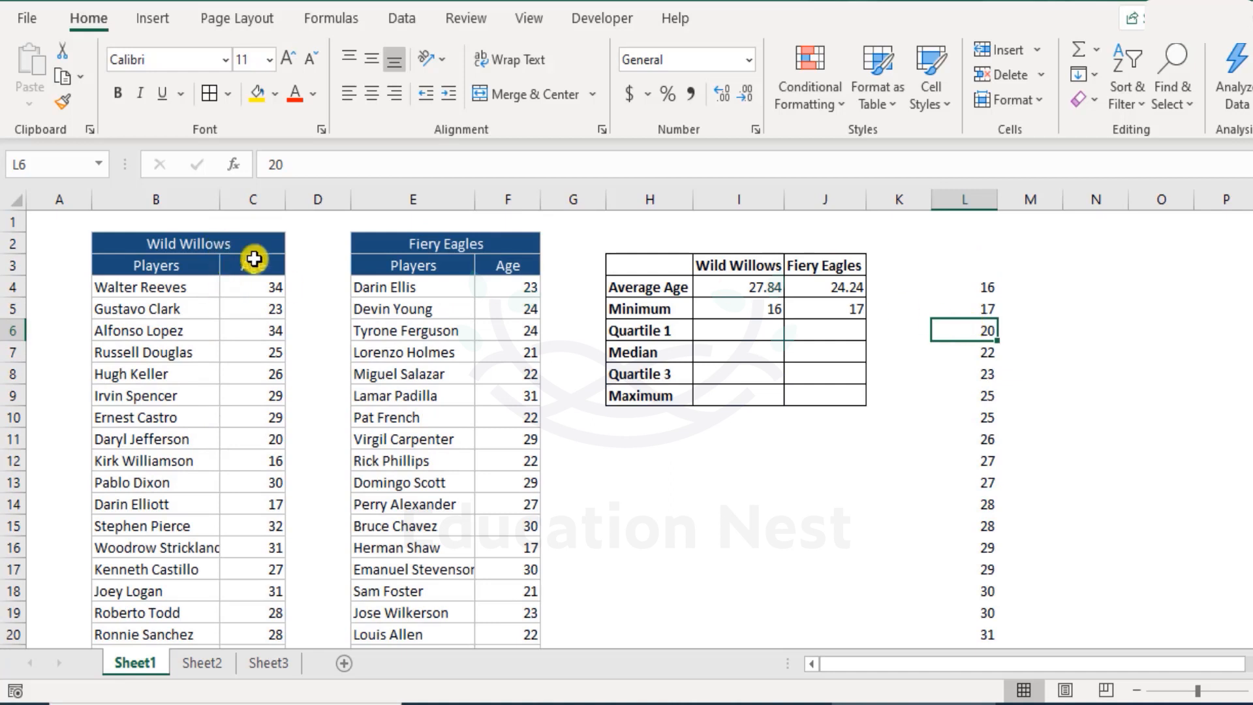
pyautogui.scroll(-2, 867, 285)
pyautogui.scroll(2, 870, 283)
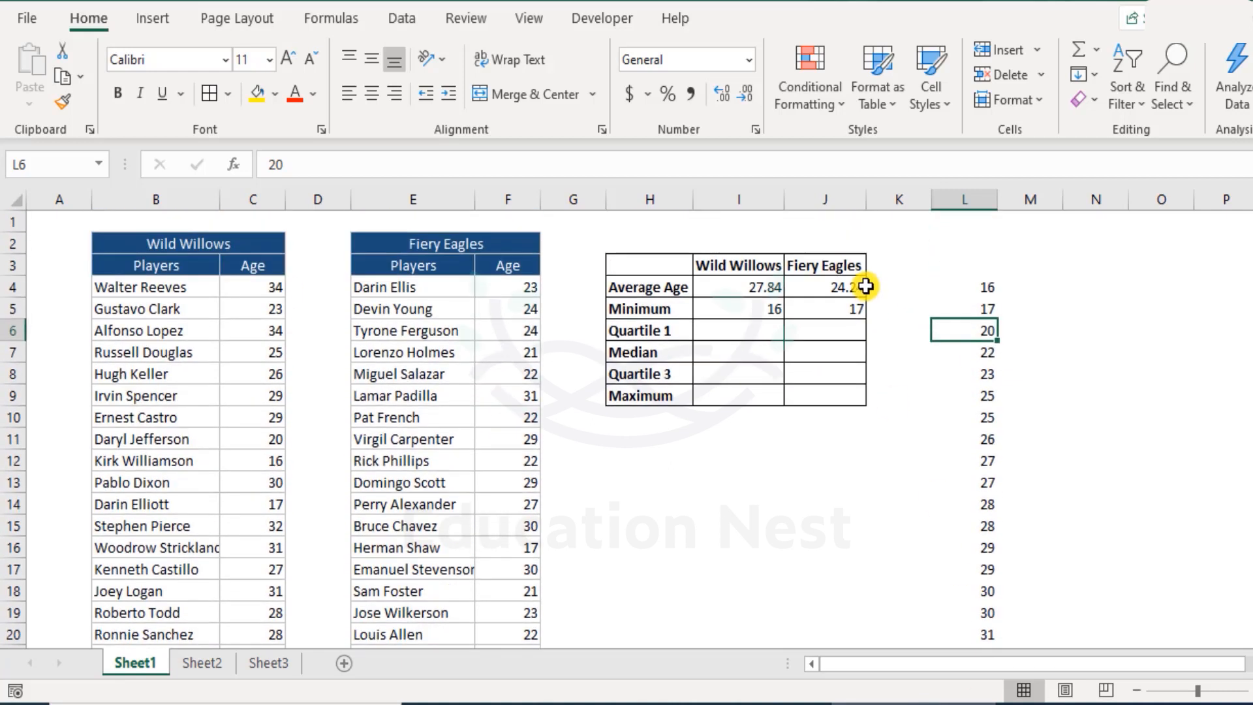
# Step: Copy the Fiery Eagles ages in F4:F28 and paste them as values only, starting at M4
pyautogui.click(522, 287)
pyautogui.moveTo(543, 297); pyautogui.dragTo(529, 479)
pyautogui.scroll(-5, 551, 456)
pyautogui.hotkey('ctrl', 'c')
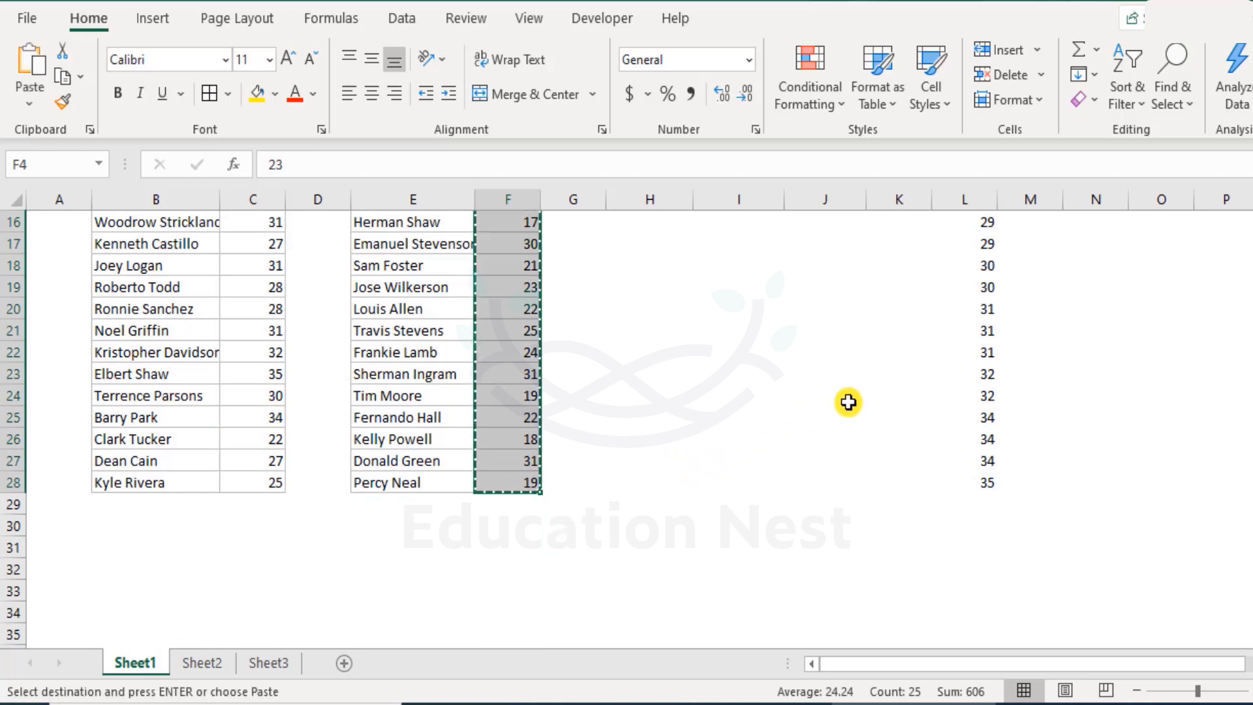
pyautogui.scroll(5, 848, 401)
pyautogui.rightClick(1054, 283)
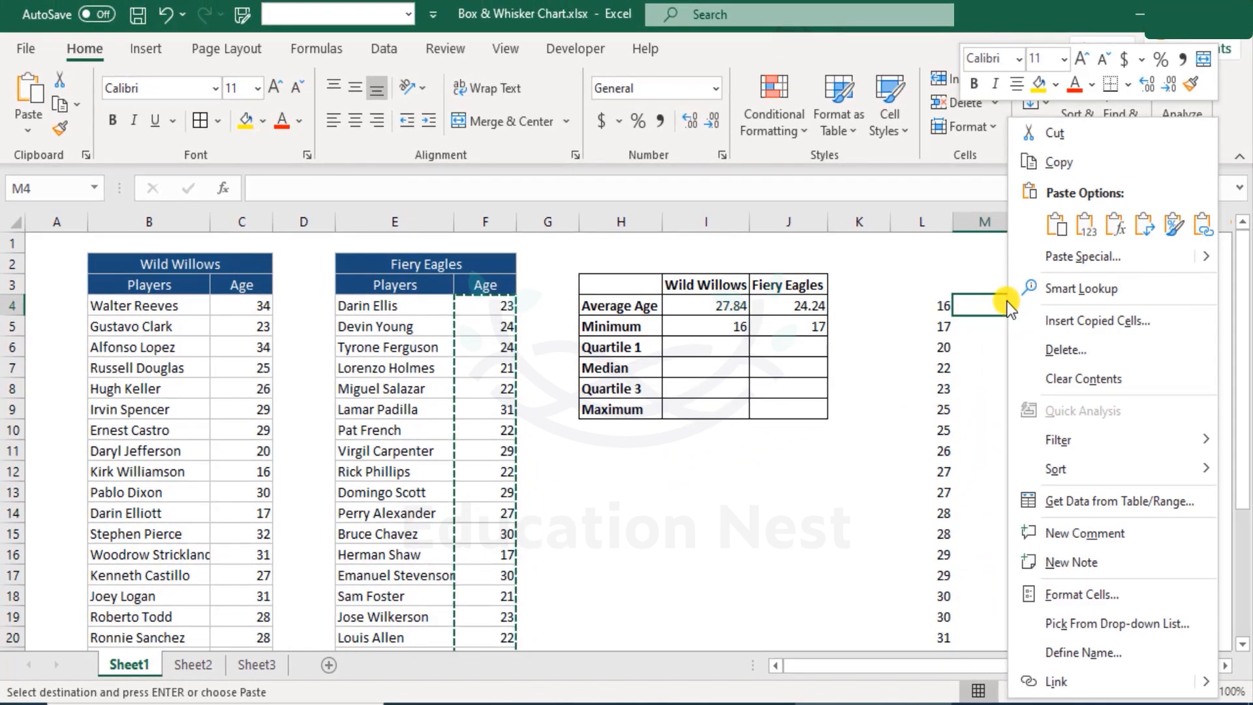
pyautogui.click(1087, 227)
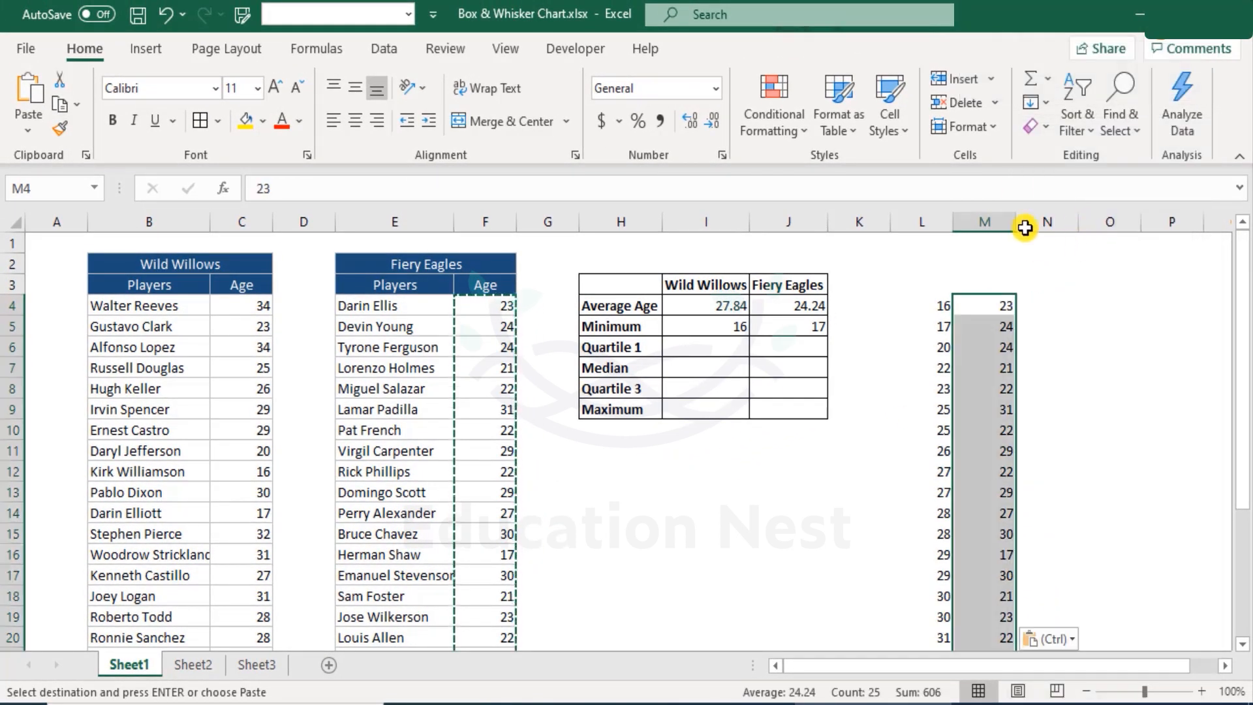
# Step: Sort the copied Fiery Eagles ages in column M from smallest to largest, continuing with the current selection only
pyautogui.click(1090, 134)
pyautogui.click(1110, 159)
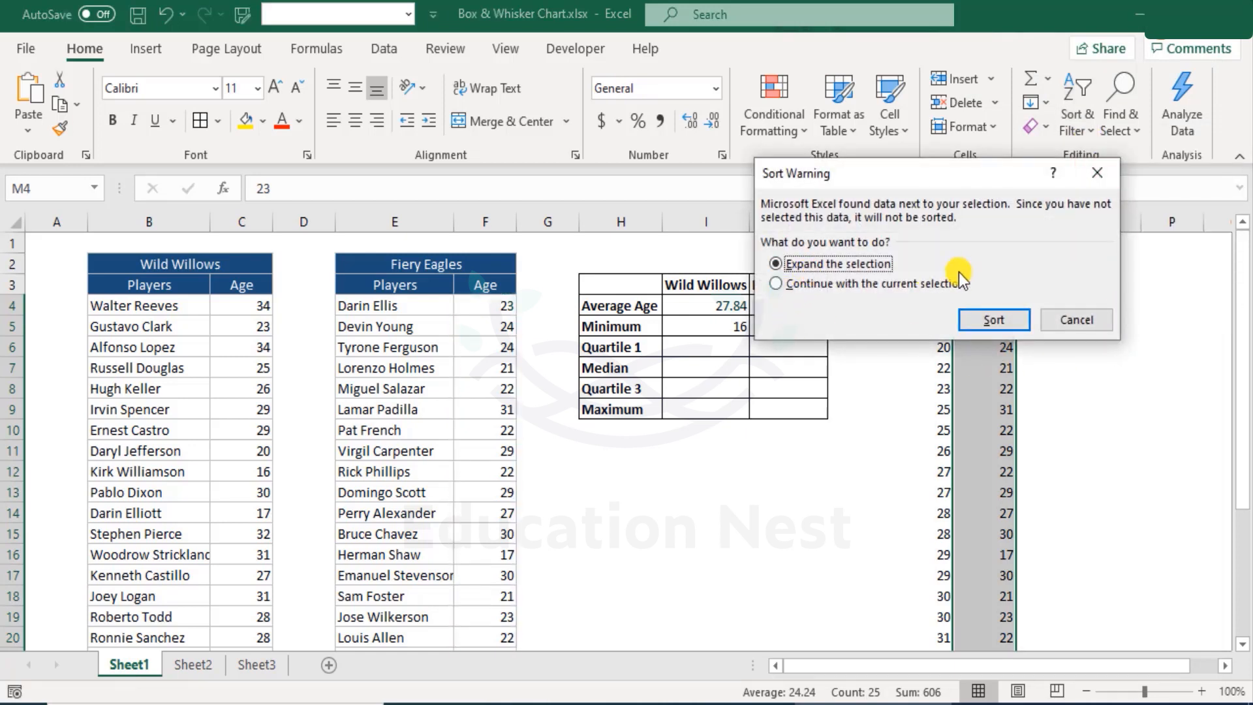
pyautogui.click(945, 284)
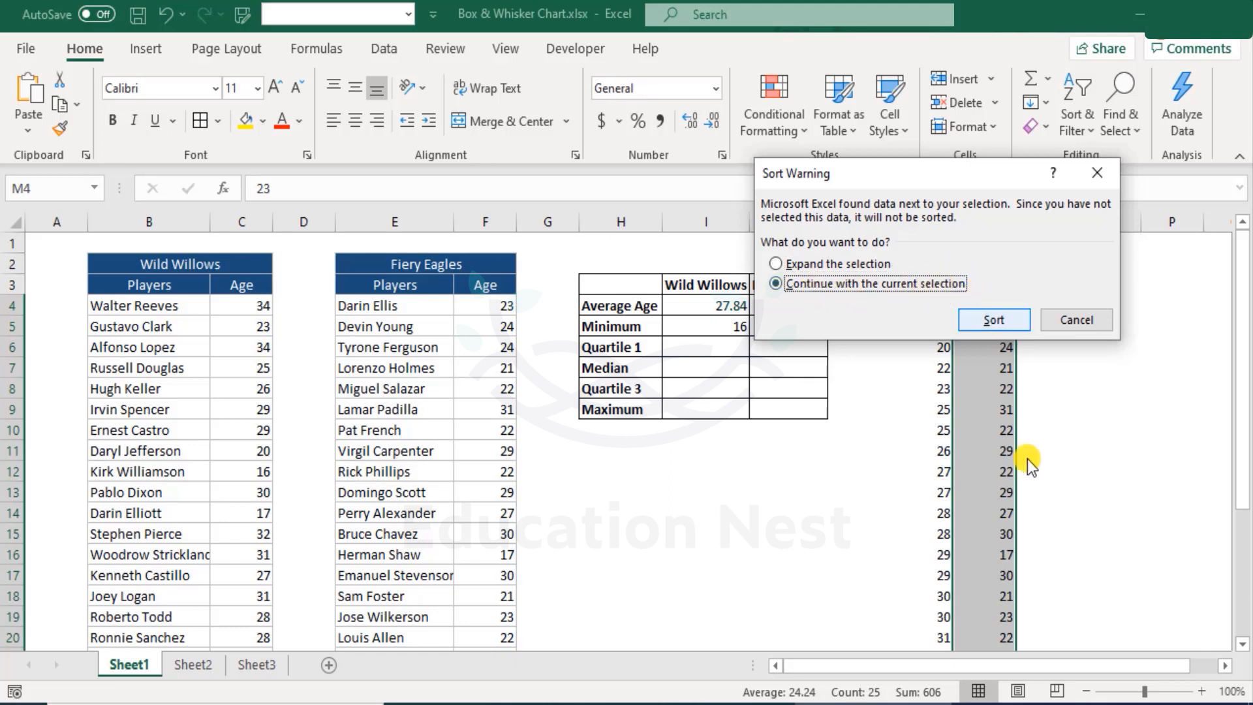
pyautogui.click(1014, 321)
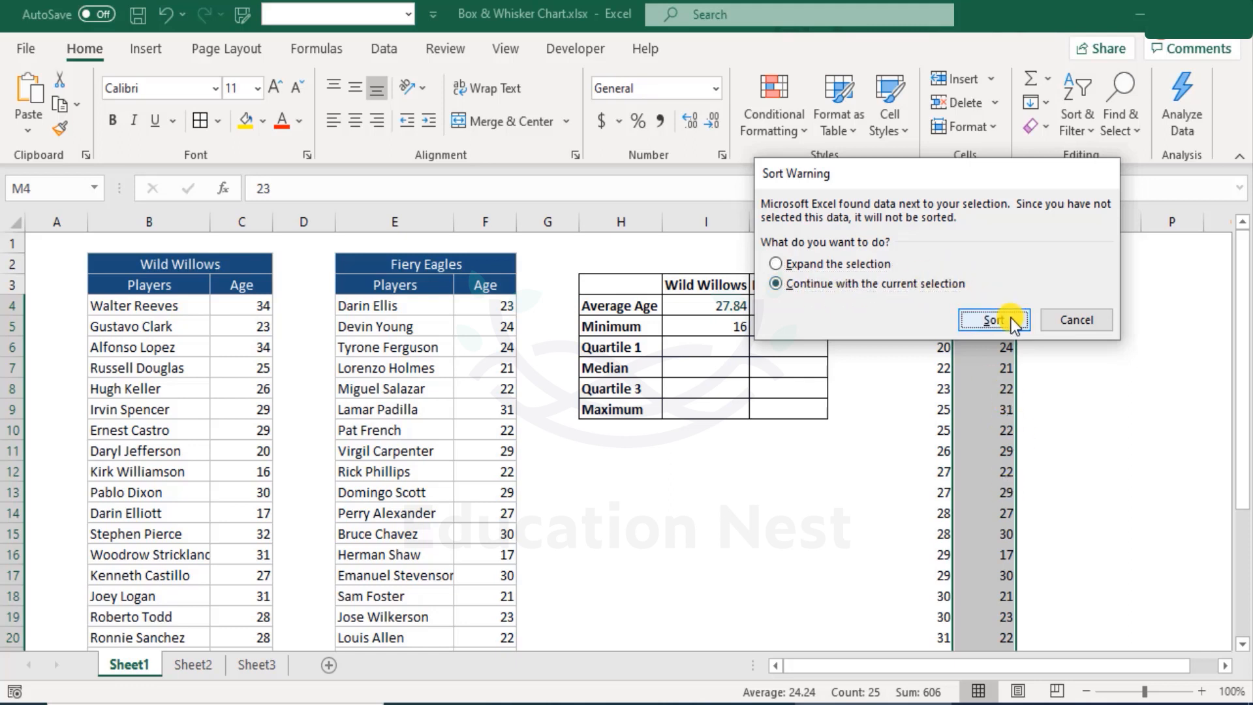
pyautogui.click(1005, 387)
# Step: Highlight the middle values of both sorted age lists, L16:M16, with a yellow fill
pyautogui.click(946, 308)
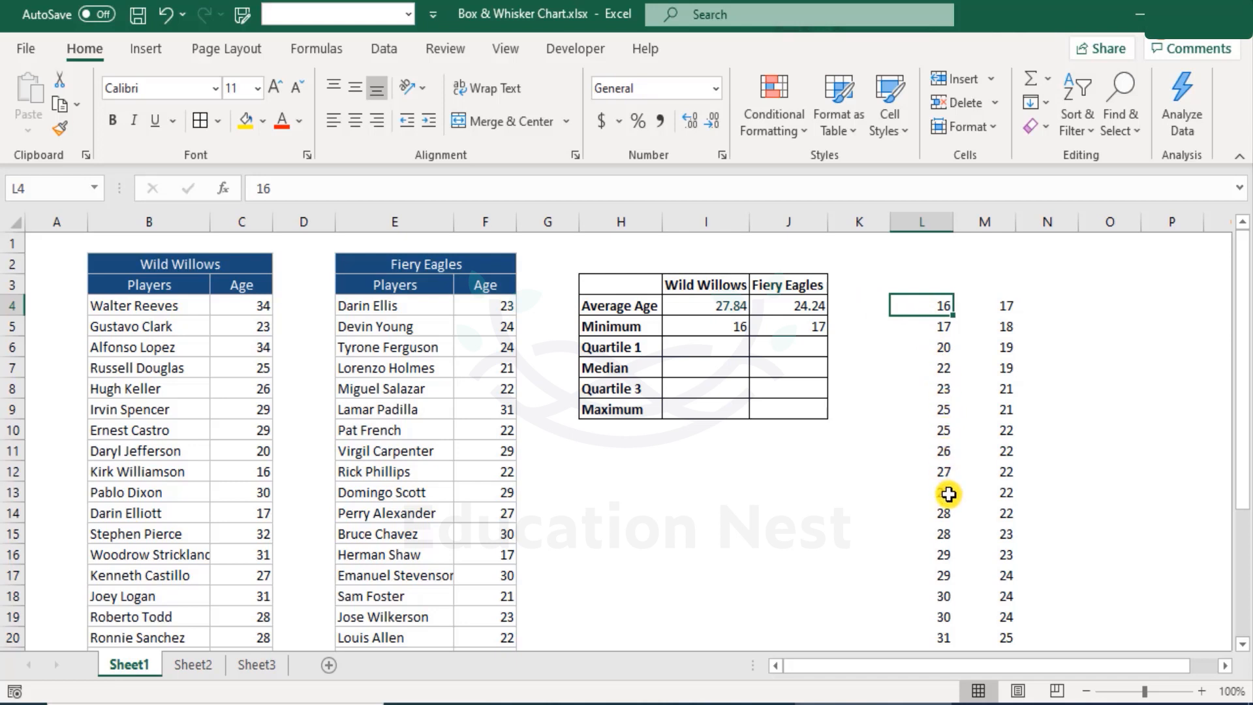
pyautogui.moveTo(940, 556); pyautogui.dragTo(1010, 554)
pyautogui.click(245, 126)
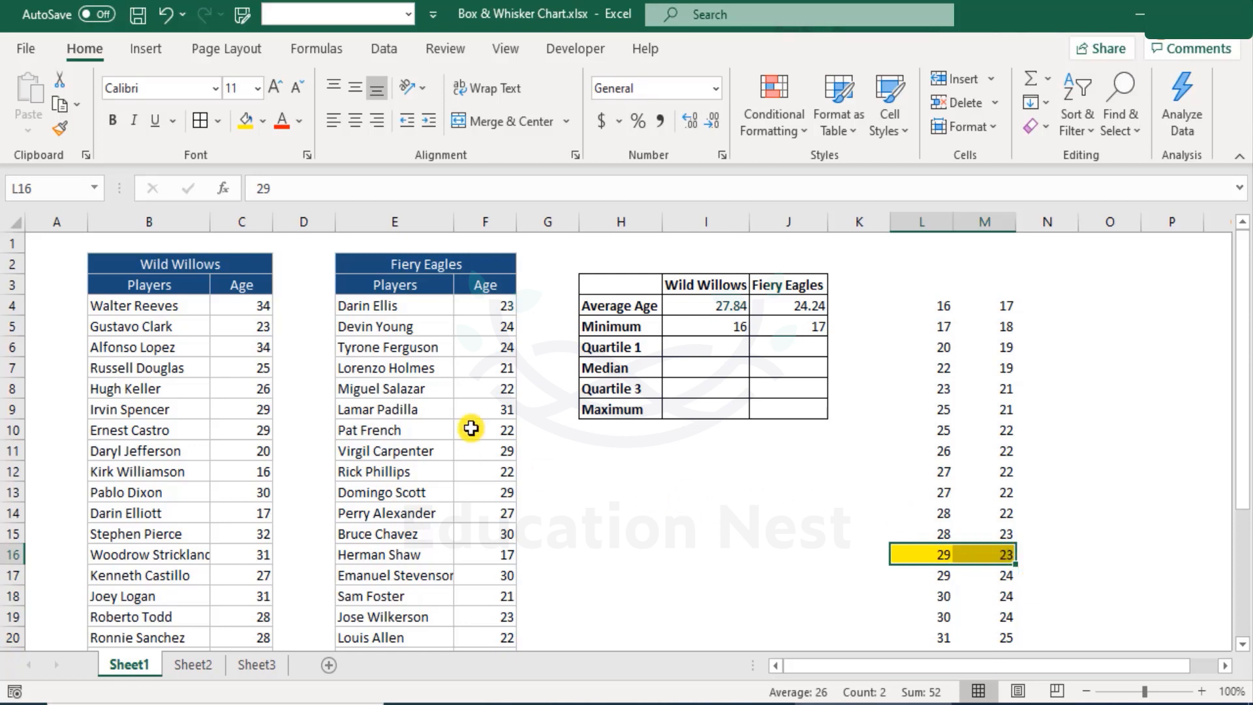
# Step: Enter a MEDIAN formula over C4:C28 in I7 for the Wild Willows median age
pyautogui.click(727, 366)
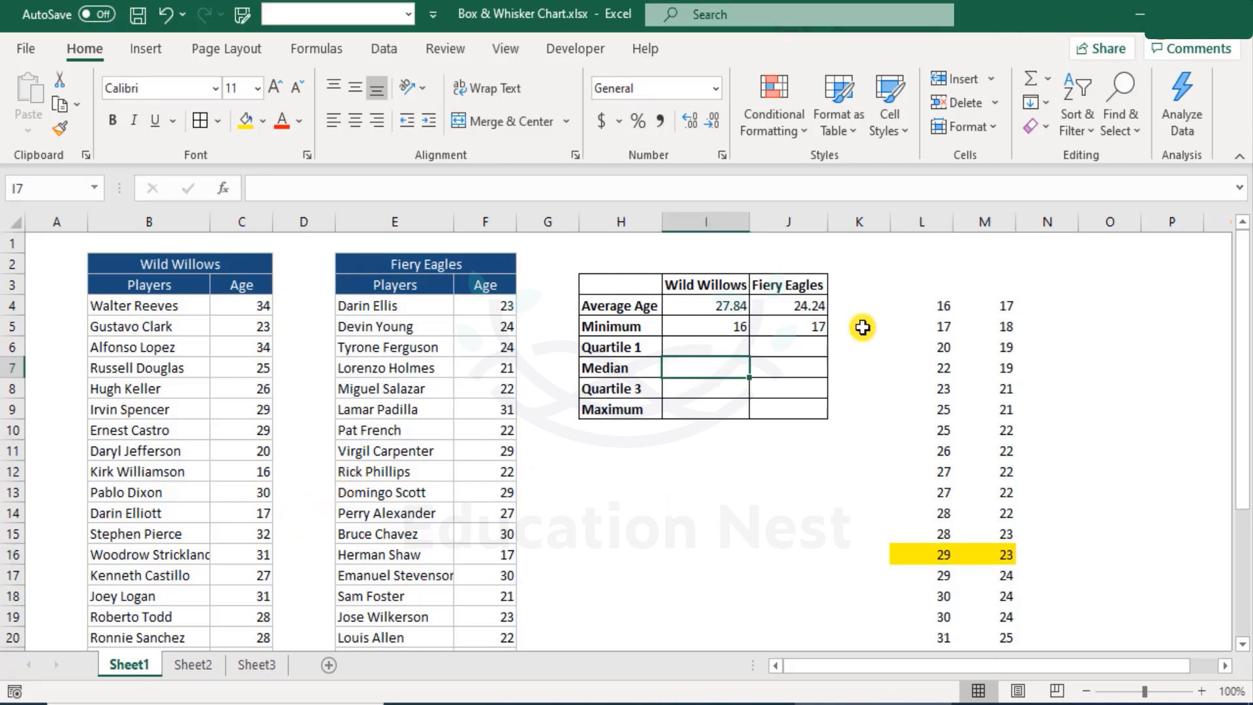
pyautogui.write('=medi')
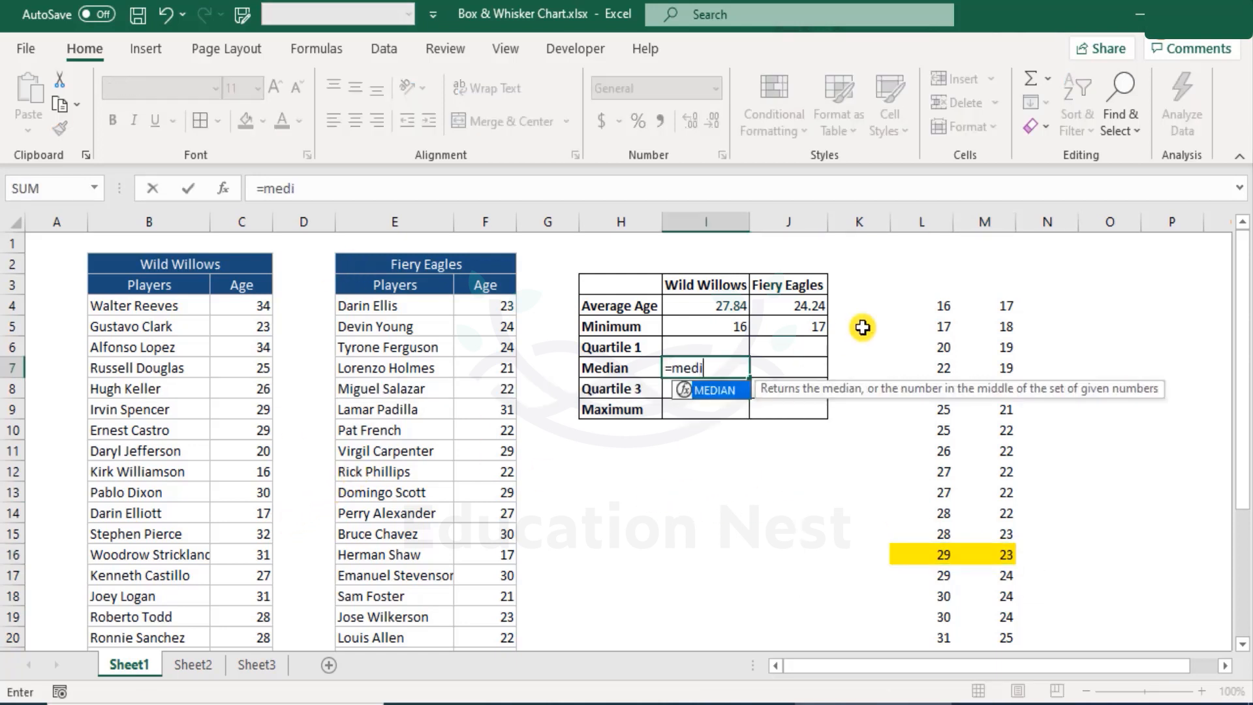
pyautogui.write('a')
pyautogui.press('Tab')
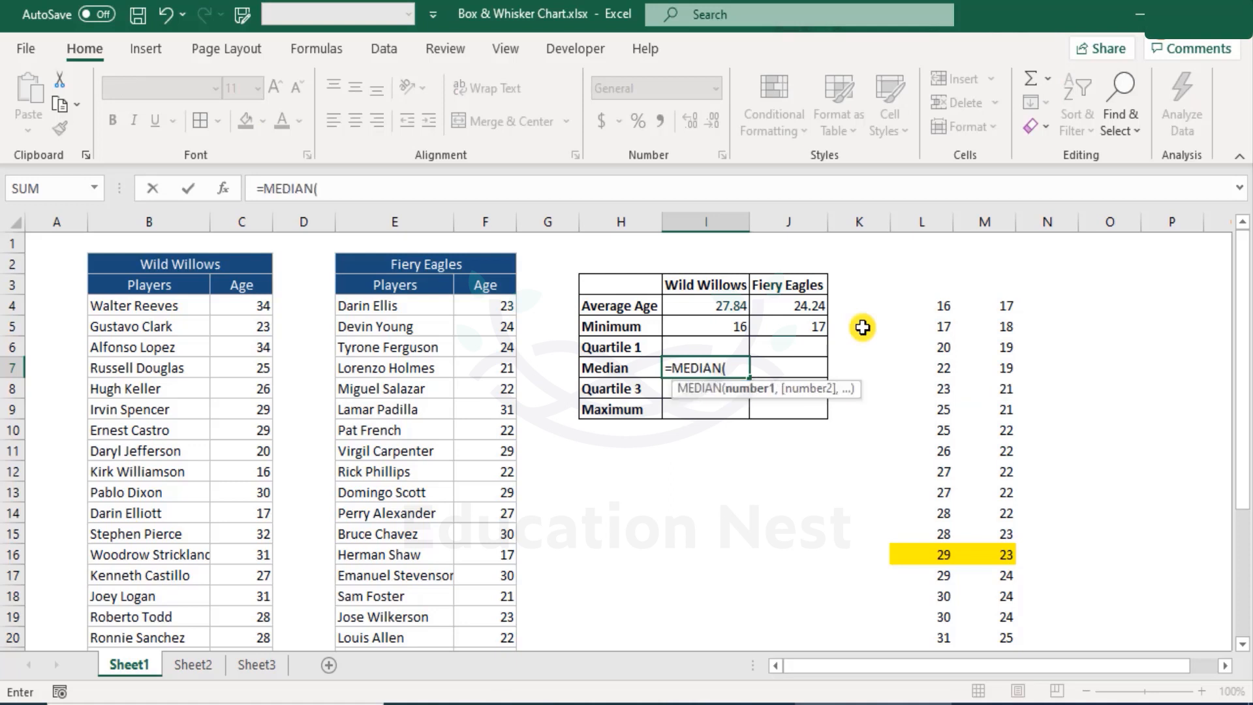
pyautogui.click(235, 304)
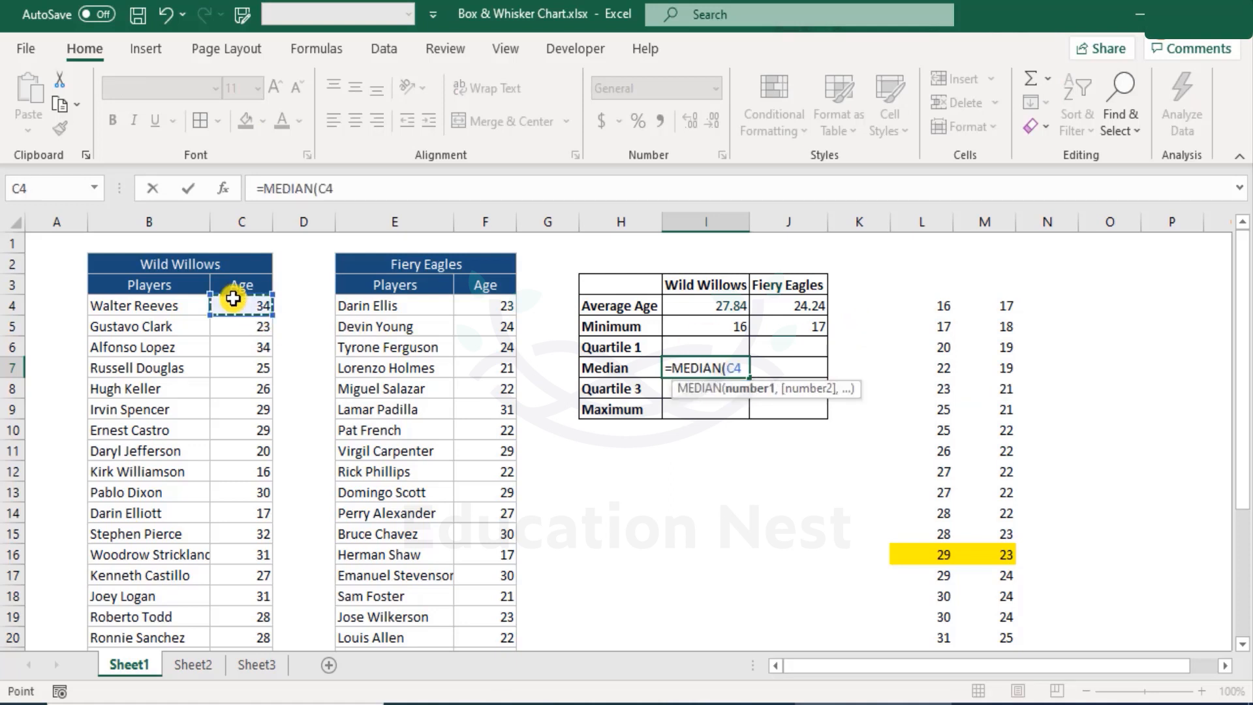
pyautogui.hotkey('ctrl', 'shift', 'Down')
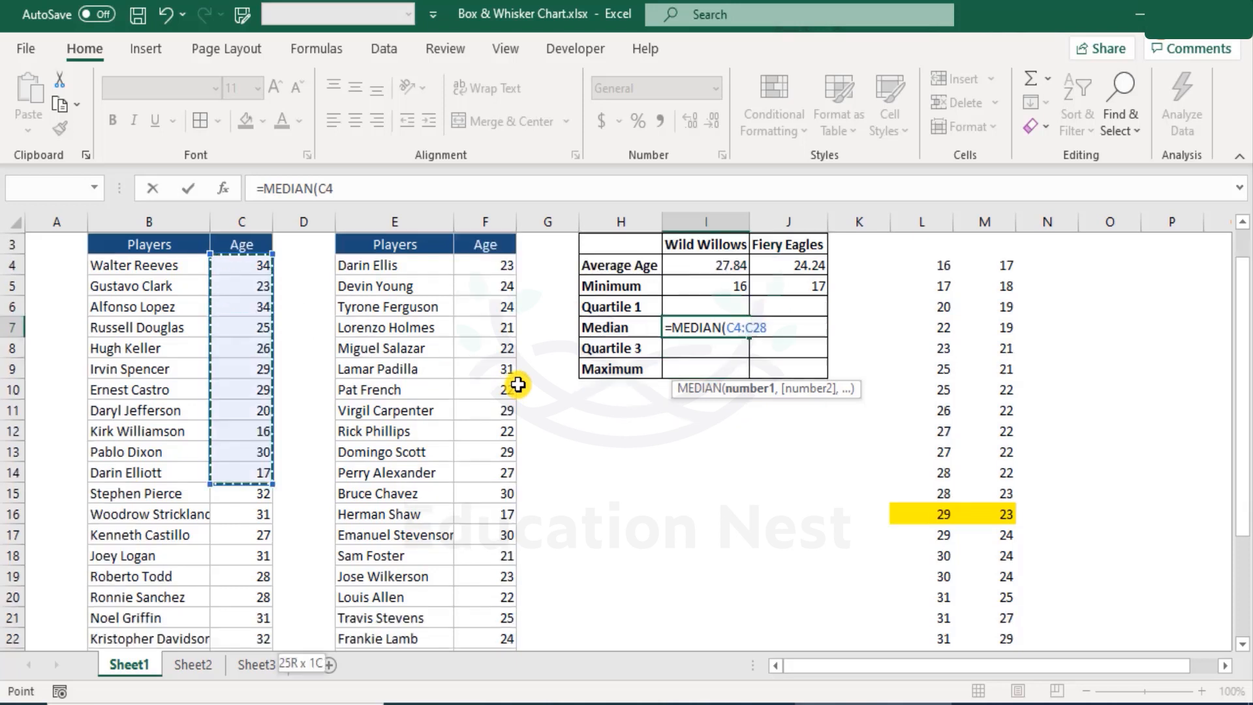